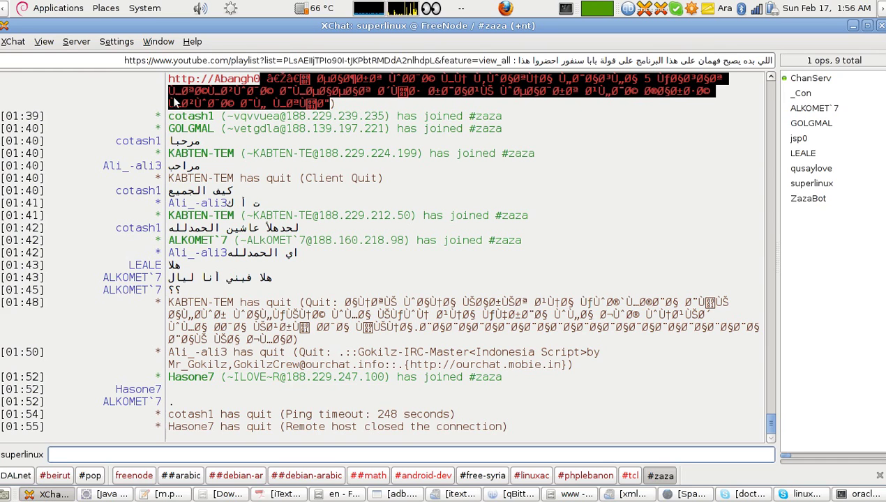
# In the Ignore List, untick Private for the *!*@* entry so only CTCP stays ignored, then close the list.
pyautogui.click(158, 41)
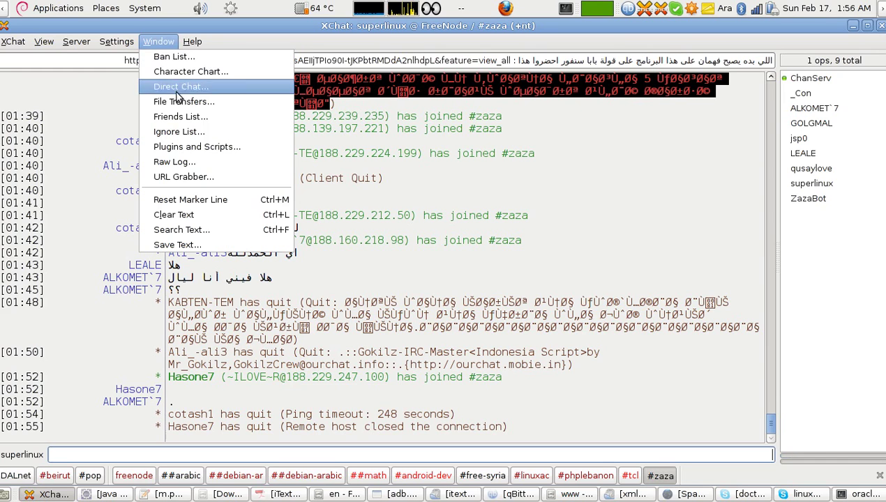
pyautogui.click(183, 131)
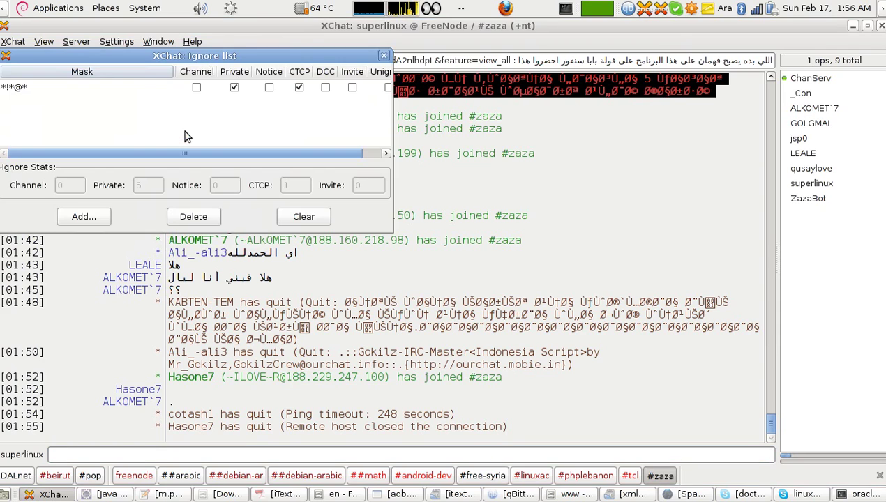
pyautogui.moveTo(156, 55); pyautogui.dragTo(330, 59)
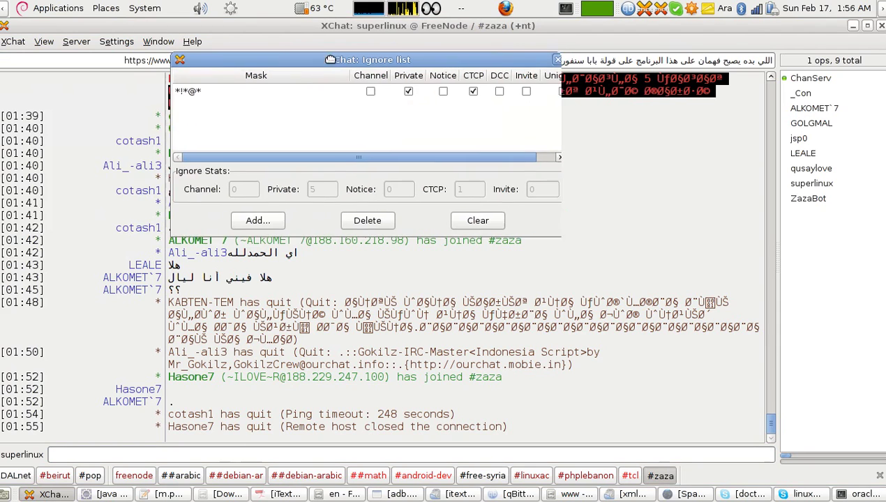
pyautogui.click(410, 91)
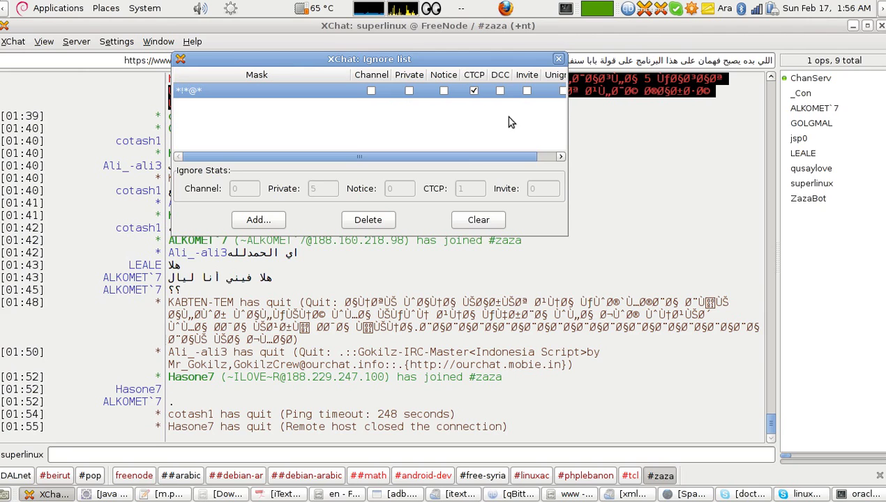
pyautogui.click(558, 58)
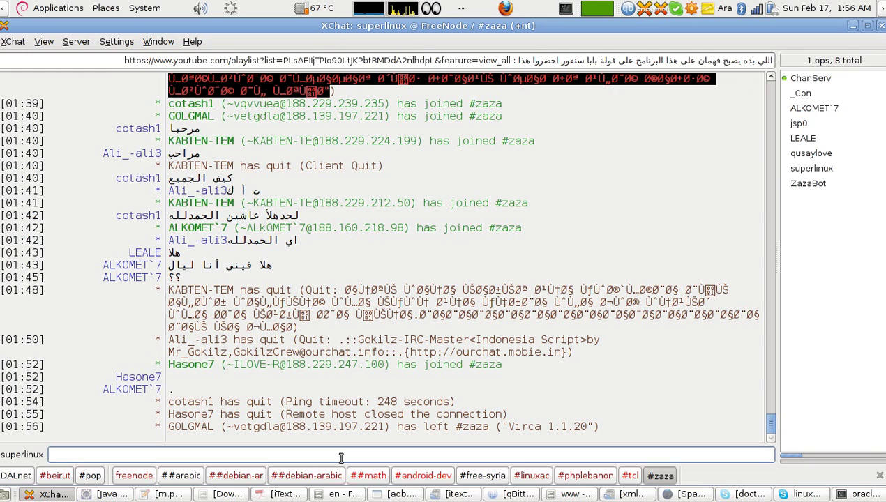
# Switch the keyboard layout to USA and open the desktop Applications menu.
pyautogui.hotkey('alt', 'shift')
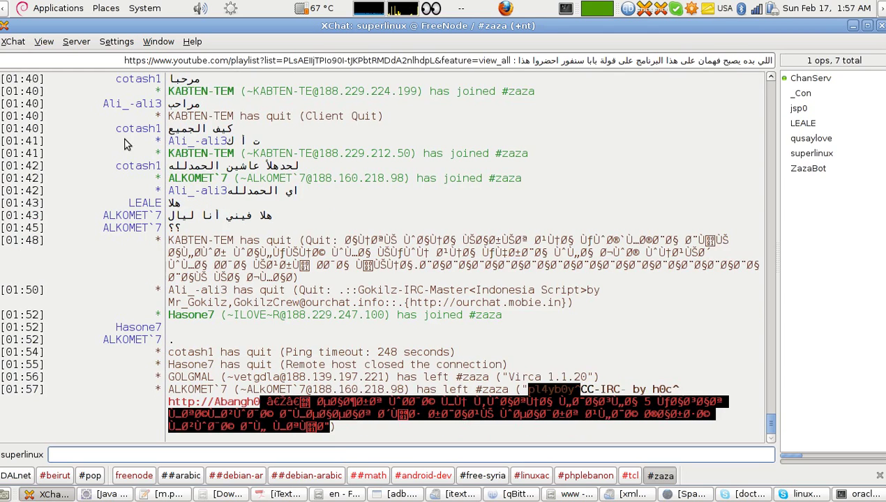
pyautogui.click(57, 7)
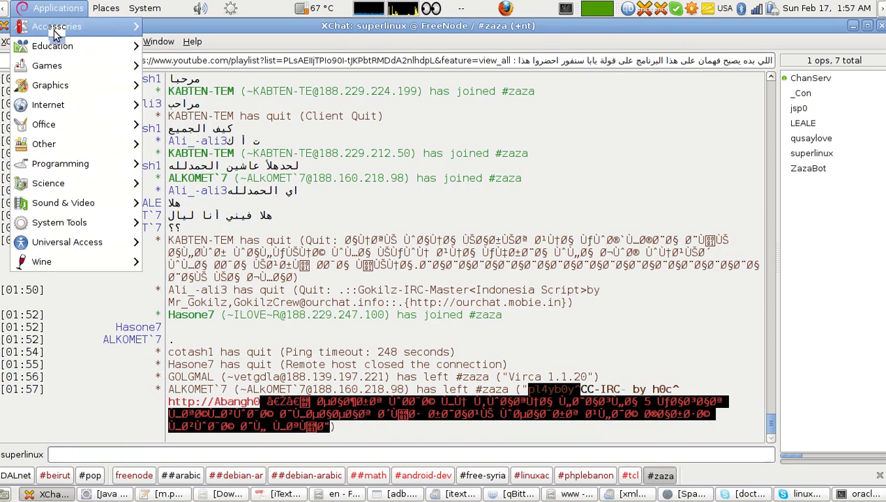
# Launch the gedit text editor from Applications > Accessories.
pyautogui.moveTo(48, 70)
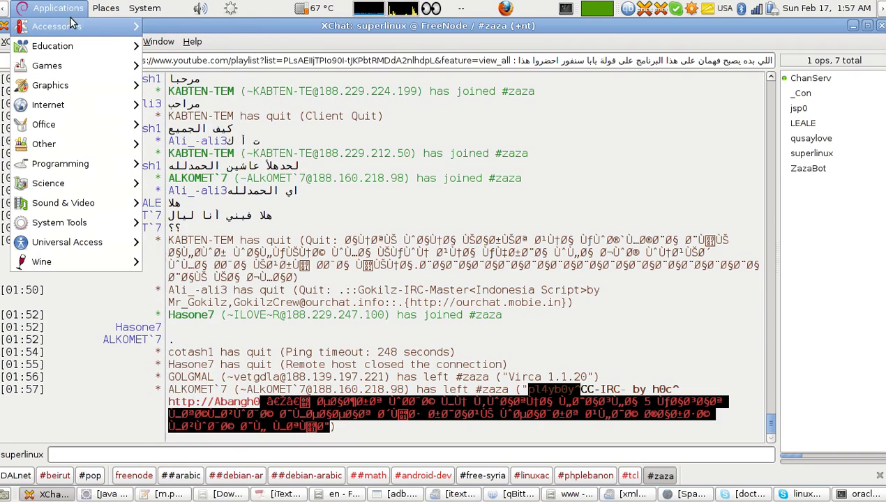
pyautogui.moveTo(70, 26)
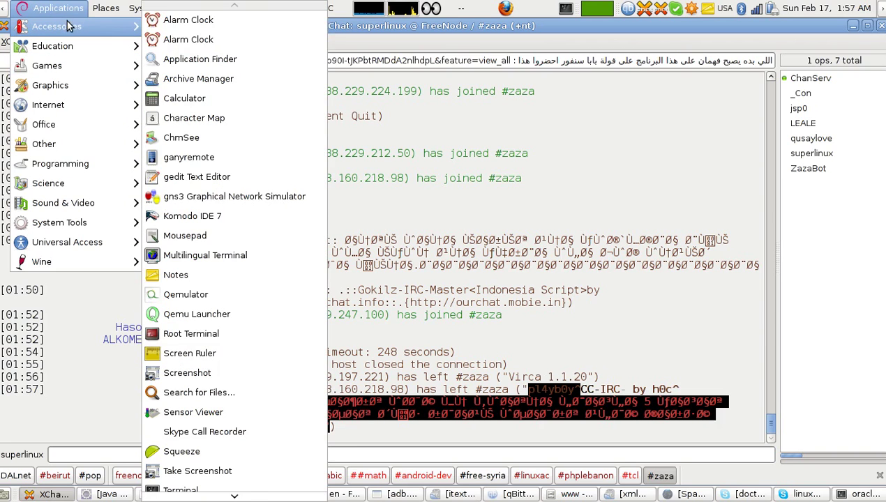
pyautogui.click(219, 175)
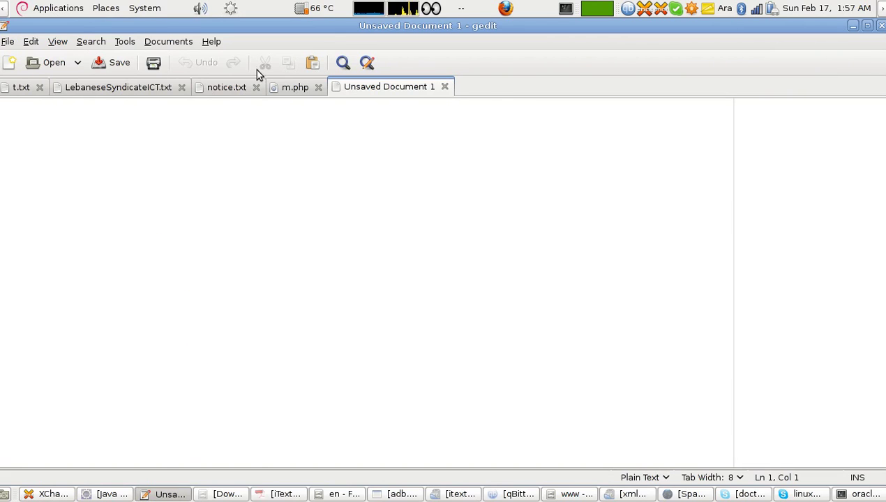
# Type /QUERY into the new gedit document, clearing stray characters, then return to XChat.
pyautogui.write('ي')
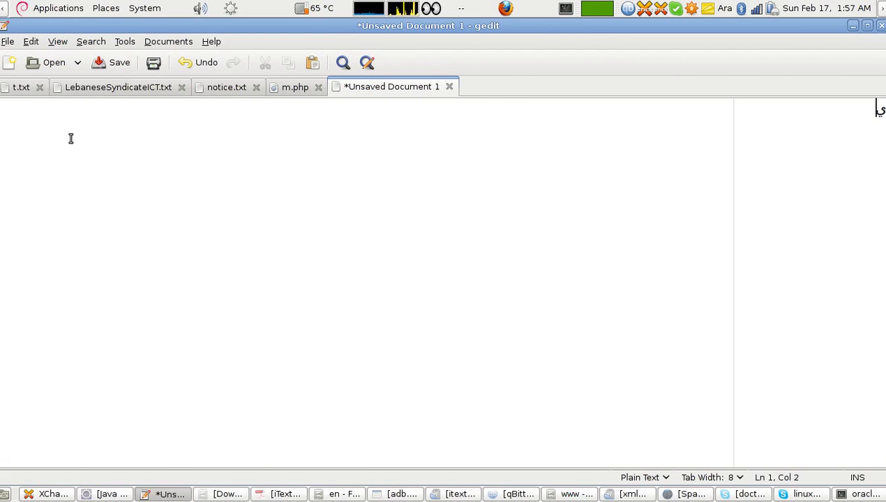
pyautogui.press('BackSpace')
pyautogui.hotkey('alt', 'shift')
pyautogui.write('d')
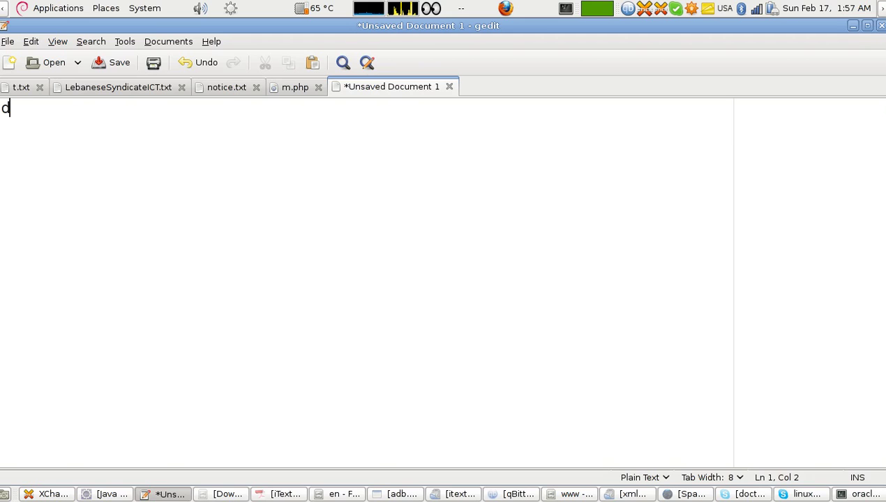
pyautogui.write('dd')
pyautogui.press('BackSpace')
pyautogui.press('BackSpace')
pyautogui.press('BackSpace')
pyautogui.write('/')
pyautogui.write('QUER')
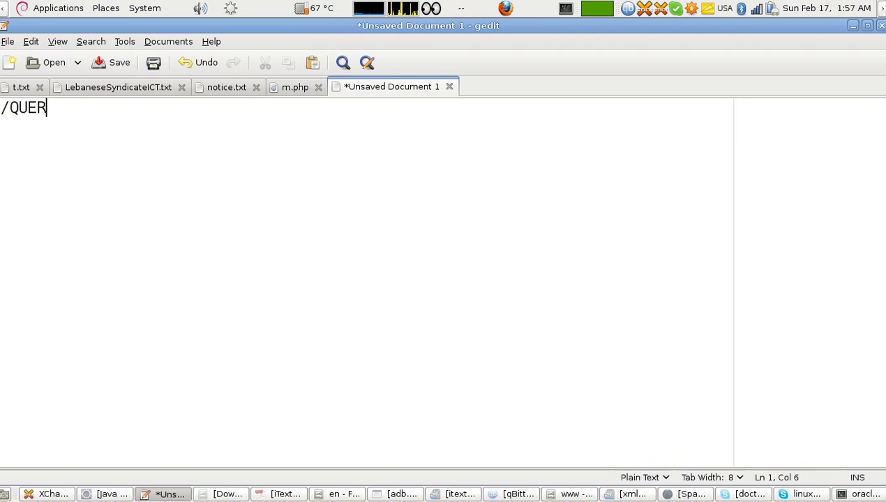
pyautogui.write('Y')
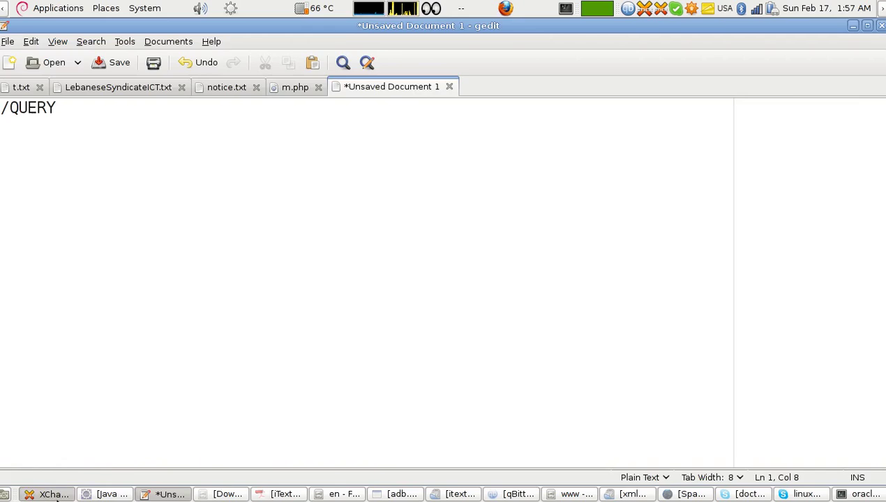
pyautogui.click(52, 494)
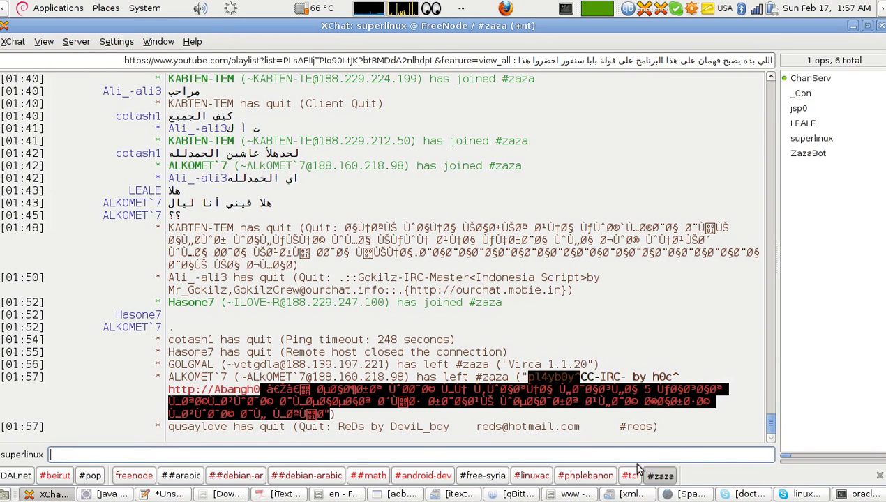
# Switch XChat to #linuxac, then add a #linuxac user's nick after /QUERY in gedit.
pyautogui.click(529, 478)
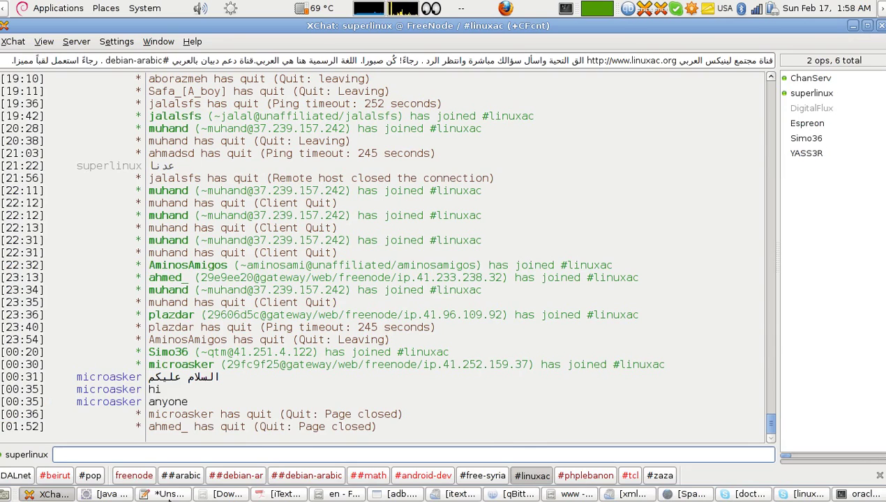
pyautogui.click(168, 495)
pyautogui.write('SIMO')
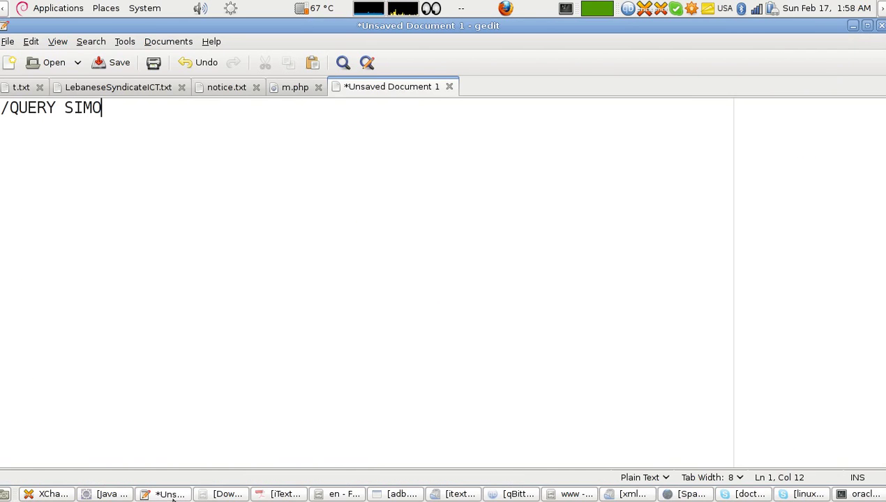
pyautogui.write('36')
pyautogui.press('BackSpace')
pyautogui.write('36')
pyautogui.click(173, 495)
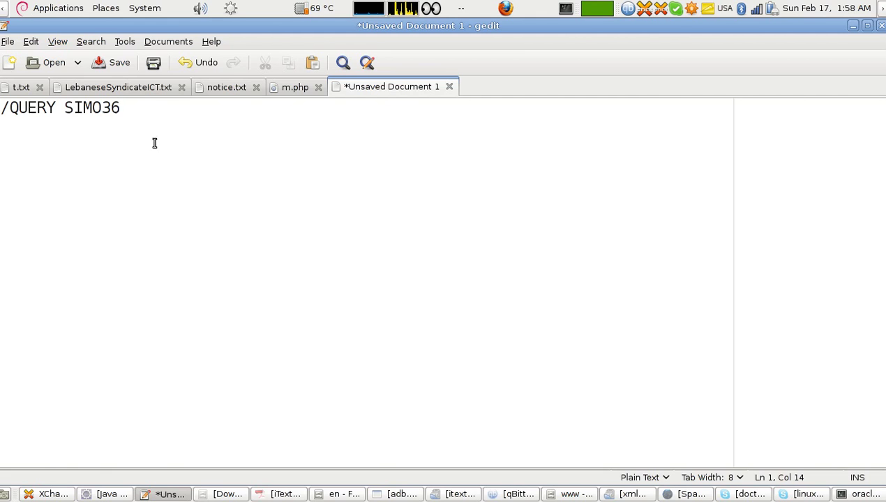
# Run /QUERY, completed from /q with Tab, with the user's nick to open a private chat.
pyautogui.click(54, 494)
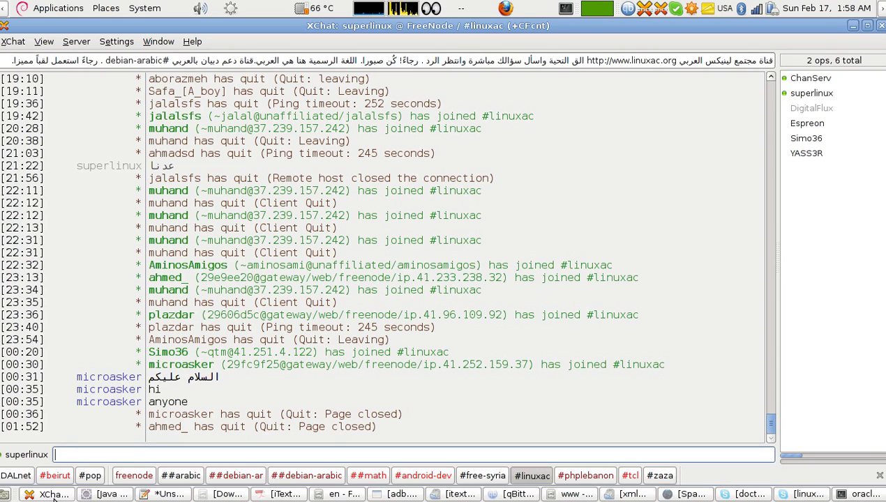
pyautogui.write('/q')
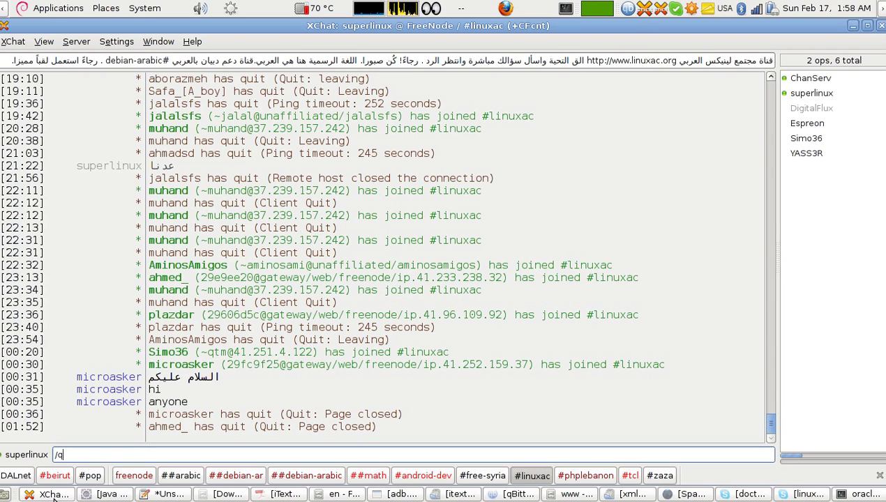
pyautogui.press('Tab')
pyautogui.write('Simo36')
pyautogui.press('Return')
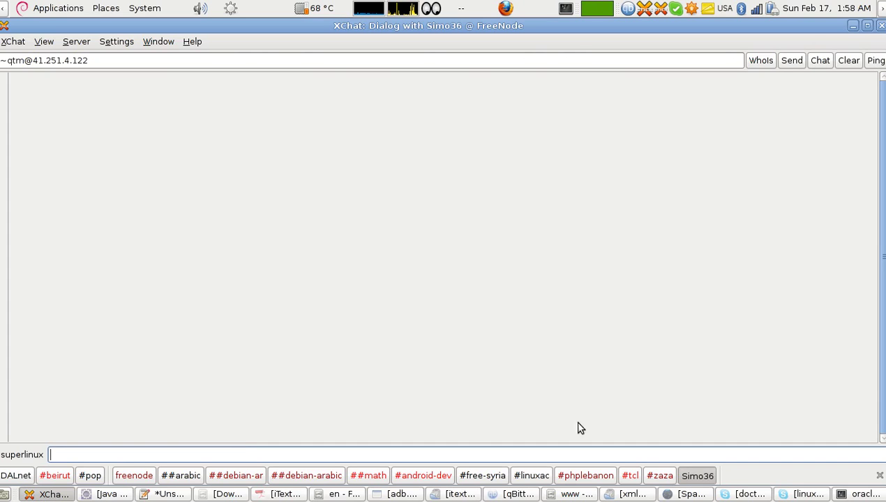
# On #zaza, run /QUERY with a member's nick pasted from the chat log to open a private chat.
pyautogui.click(653, 477)
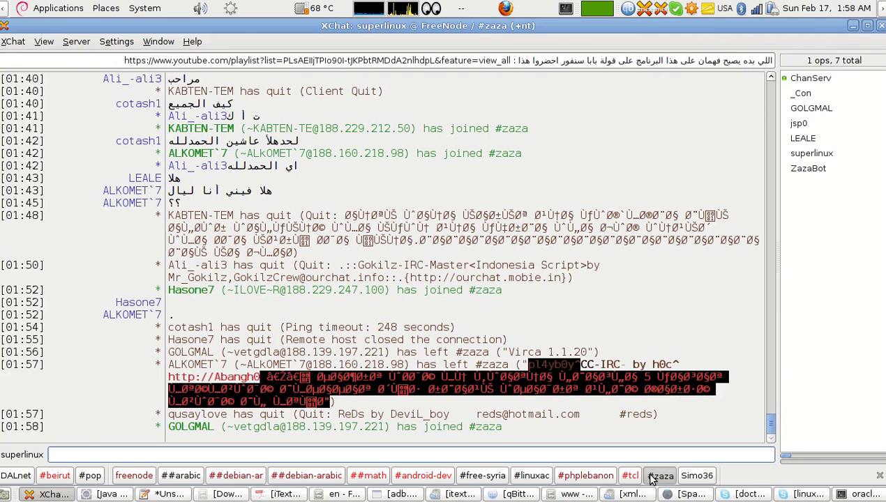
pyautogui.write('/')
pyautogui.write('QUERY')
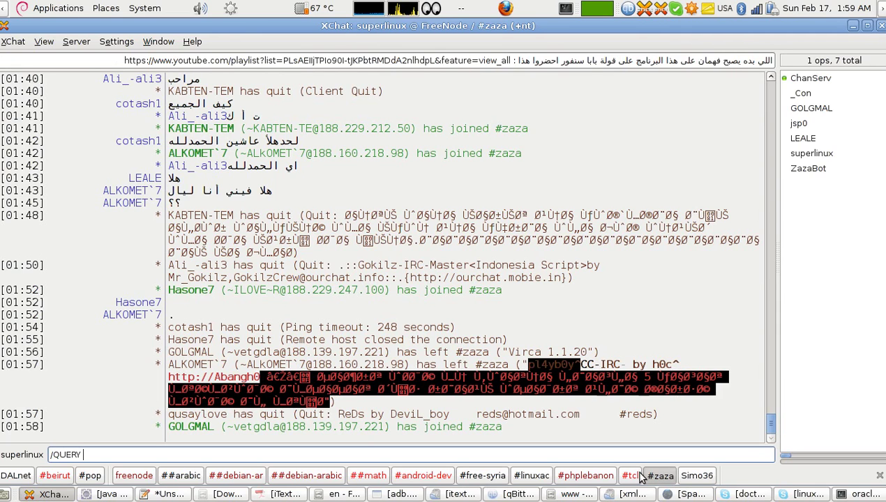
pyautogui.doubleClick(129, 318)
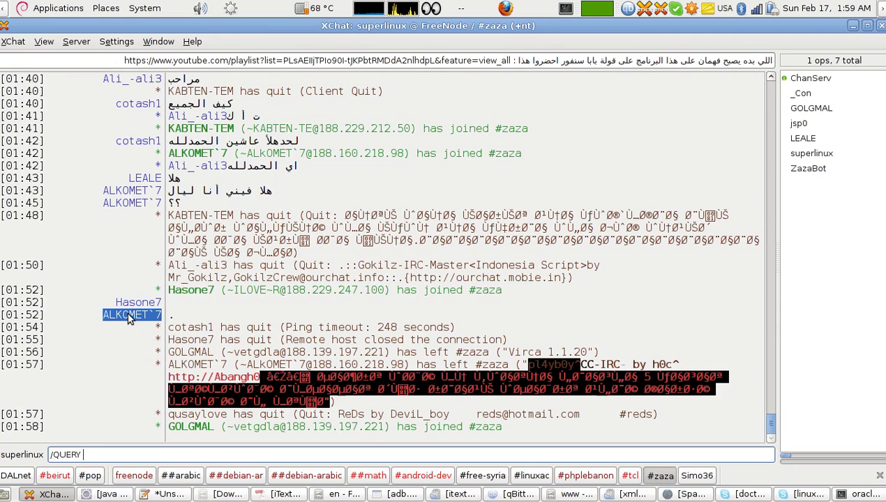
pyautogui.middleClick(118, 459)
pyautogui.press('Return')
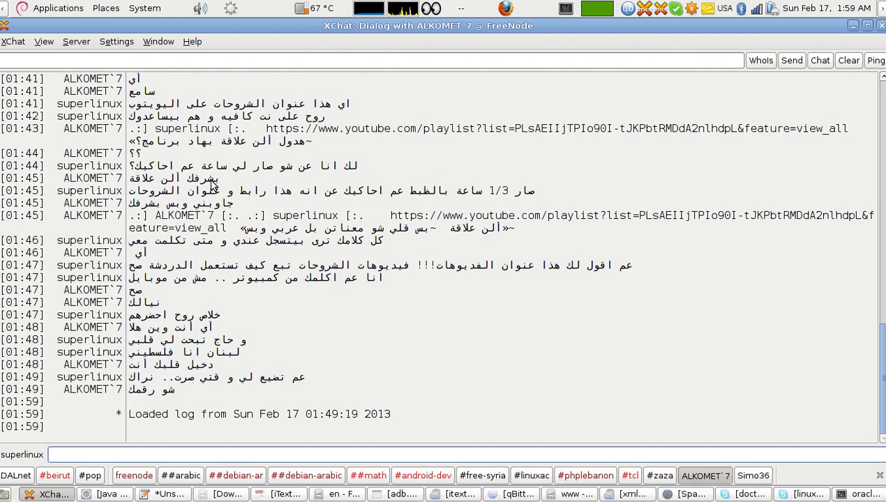
# Close that member's private chat tab and bring up the menu for the other chat tab.
pyautogui.moveTo(407, 215); pyautogui.dragTo(411, 251)
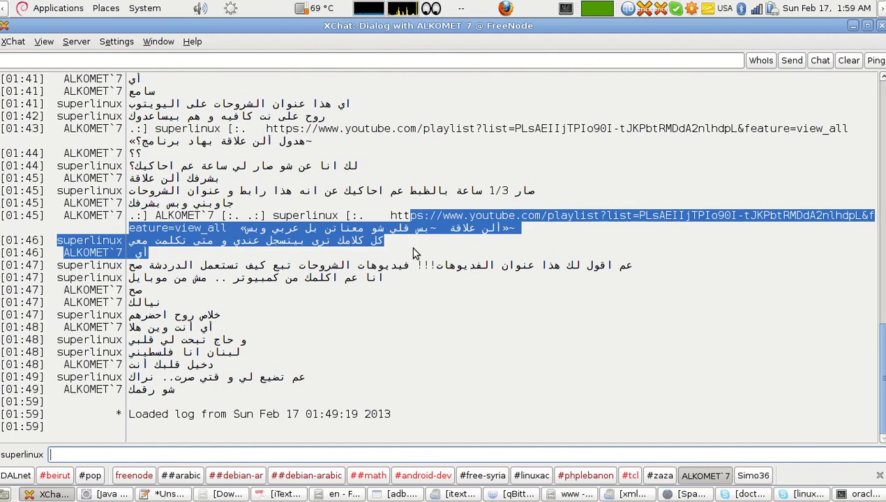
pyautogui.click(417, 253)
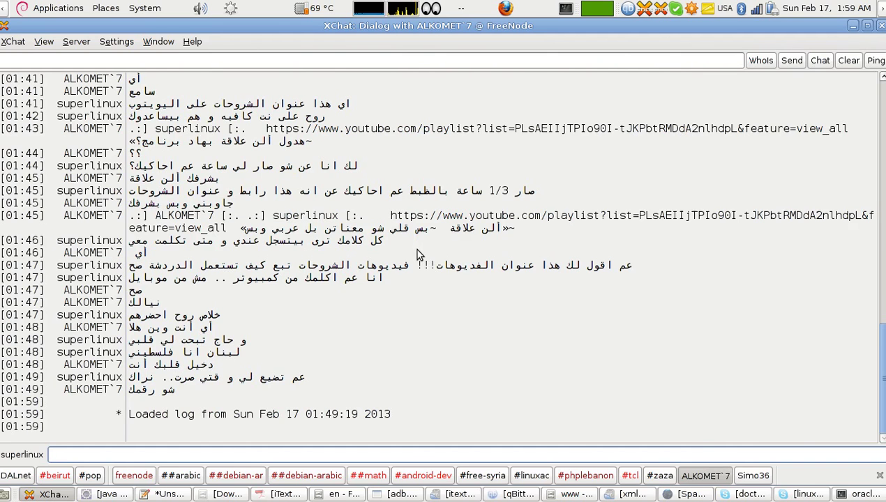
pyautogui.rightClick(700, 474)
pyautogui.click(725, 464)
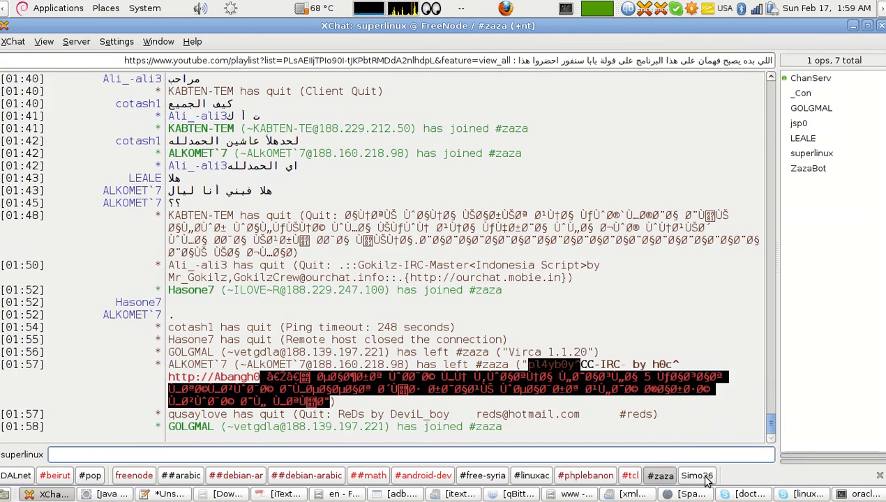
pyautogui.click(703, 478)
pyautogui.rightClick(705, 477)
# Close the other private chat, show the /HELP ignore usage, and select it for copying.
pyautogui.click(718, 469)
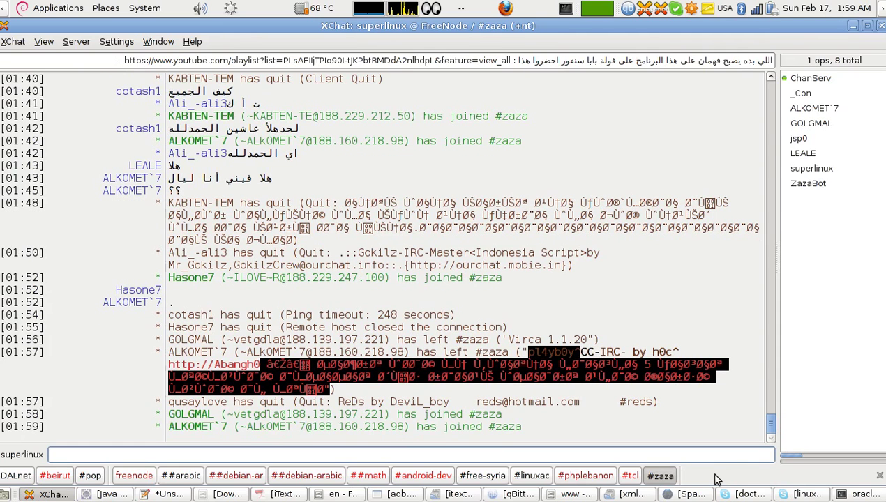
pyautogui.write('/')
pyautogui.write('help')
pyautogui.press('Tab')
pyautogui.write('ign')
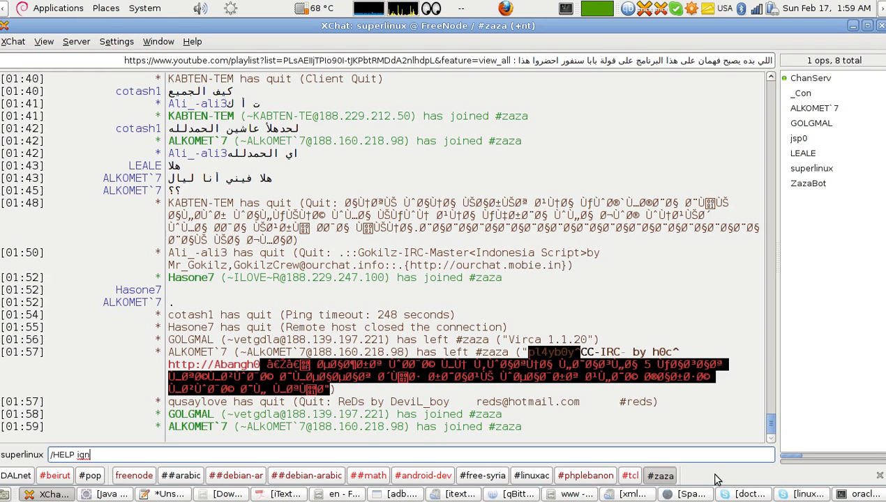
pyautogui.write('ore')
pyautogui.press('Return')
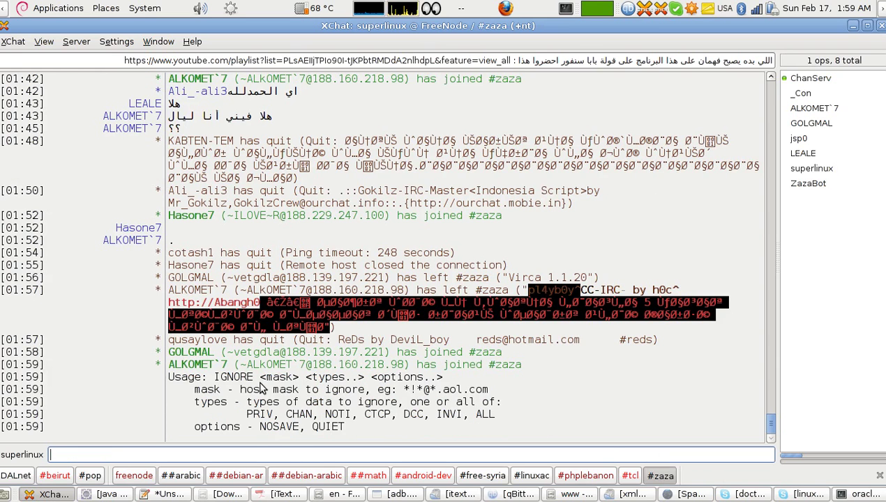
pyautogui.moveTo(214, 381)
pyautogui.mouseDown()
pyautogui.moveTo(300, 391)
pyautogui.moveTo(300, 408)
pyautogui.moveTo(373, 419)
pyautogui.mouseUp()
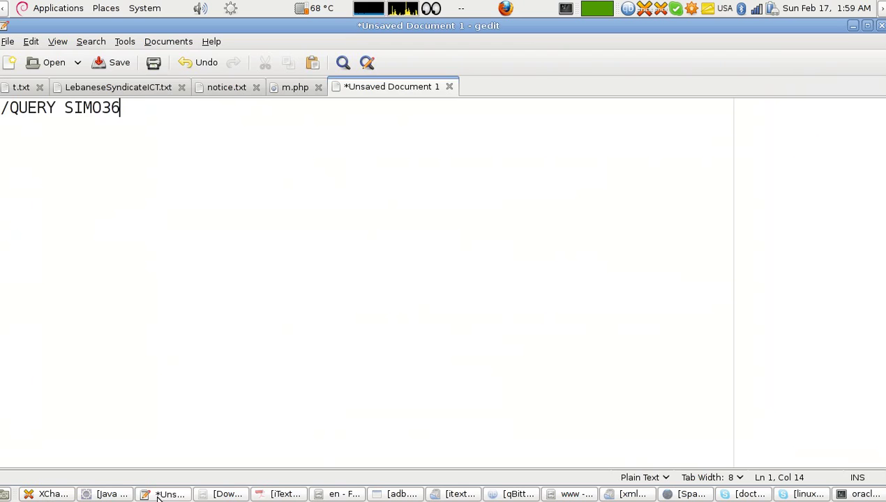
pyautogui.click(159, 494)
# Replace the old /QUERY text in gedit with the pasted IGNORE usage help.
pyautogui.hotkey('ctrl', 'a')
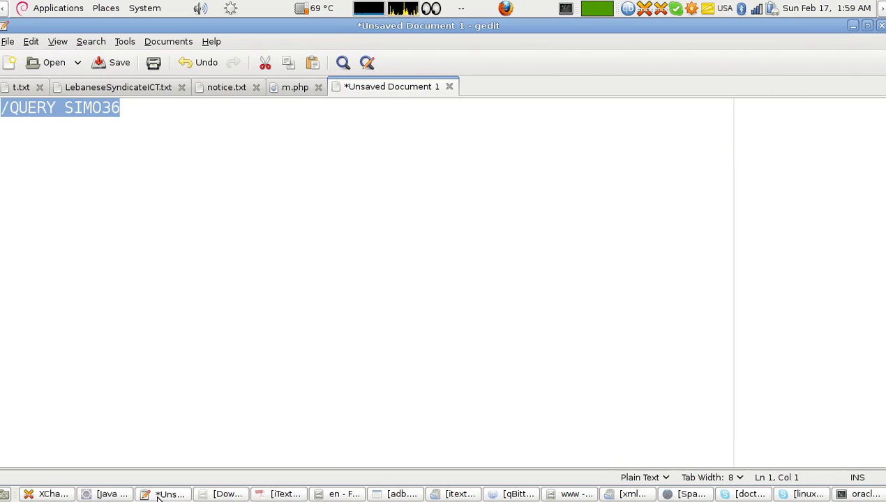
pyautogui.hotkey('ctrl', 'x')
pyautogui.hotkey('ctrl', 'v')
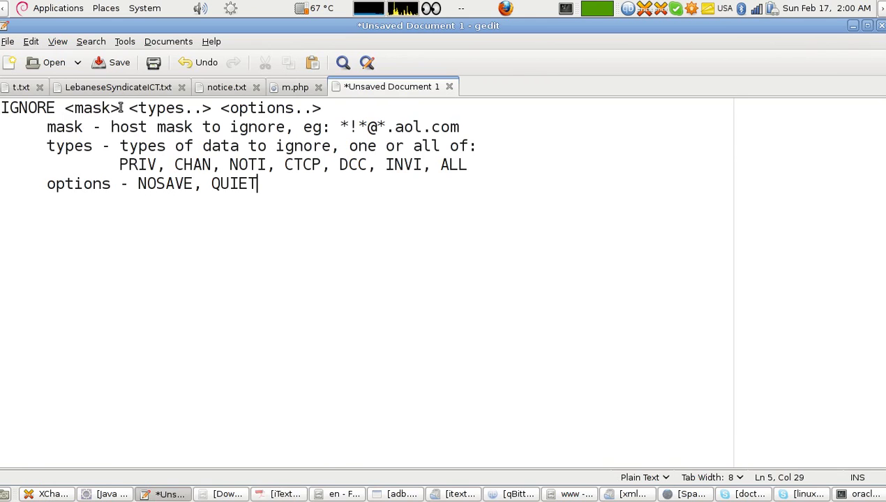
# Highlight the <mask>, data types and NOSAVE/QUIET options, then add blank lines below the help.
pyautogui.moveTo(120, 108); pyautogui.dragTo(56, 107)
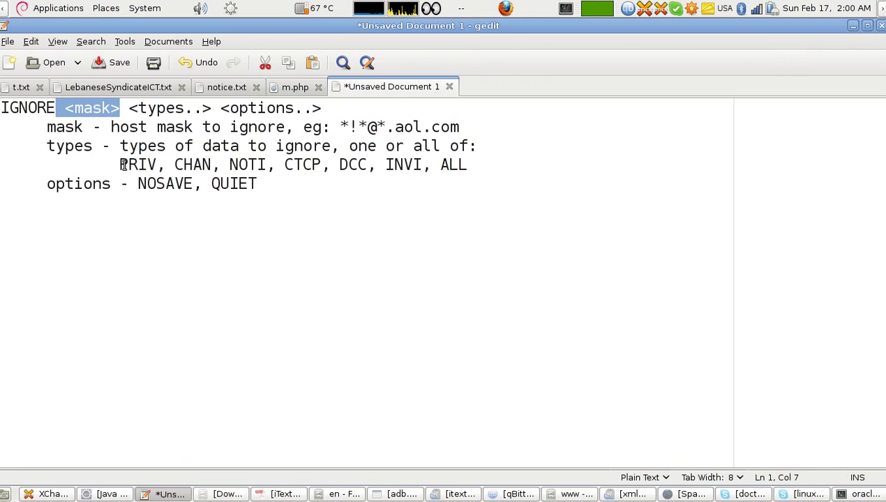
pyautogui.click(118, 163)
pyautogui.moveTo(119, 164); pyautogui.dragTo(466, 160)
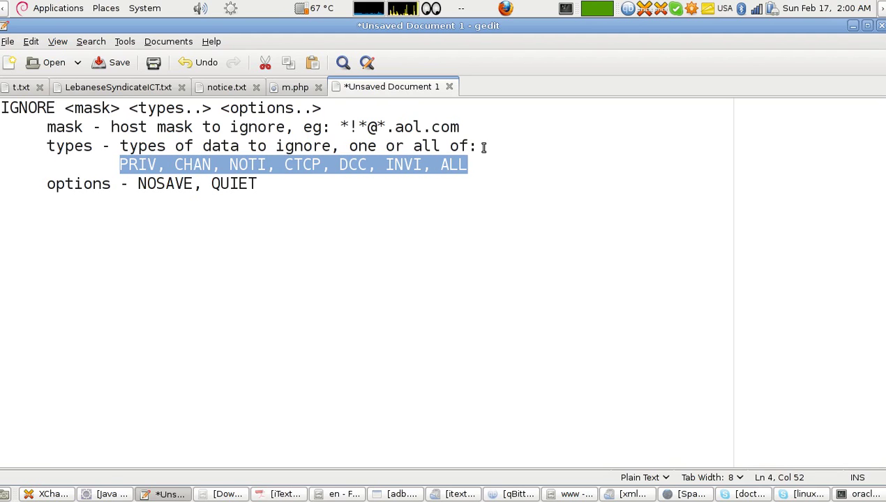
pyautogui.click(423, 155)
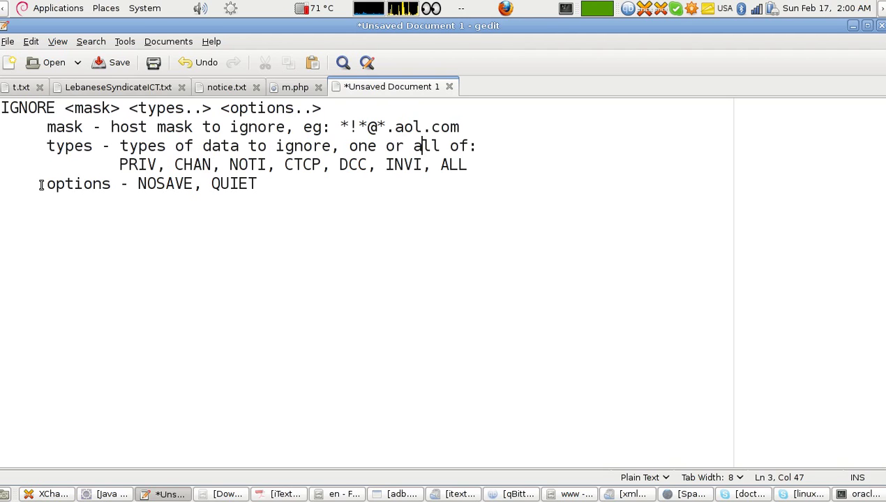
pyautogui.moveTo(41, 185); pyautogui.dragTo(256, 183)
pyautogui.click(272, 174)
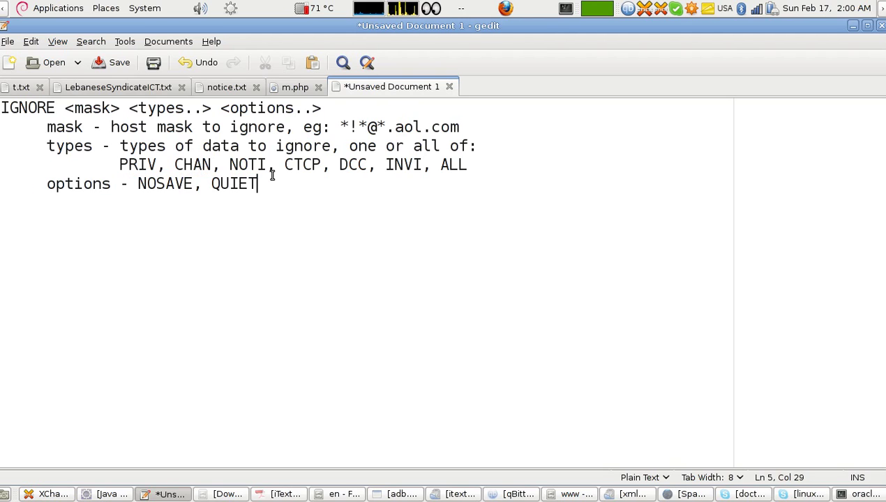
pyautogui.press('Return')
pyautogui.press('Return')
# Type the command line /IGNORE *!*@* PRIV, beneath the help, correcting typos.
pyautogui.write('/IG')
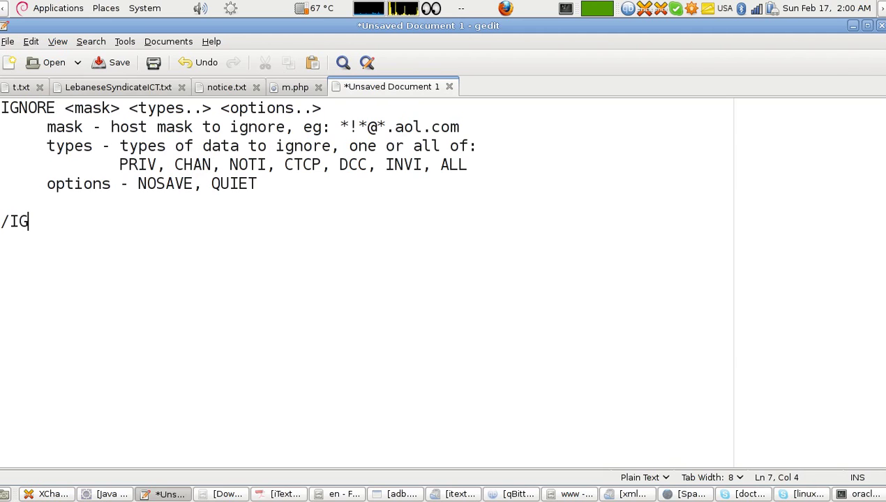
pyautogui.write('NORE')
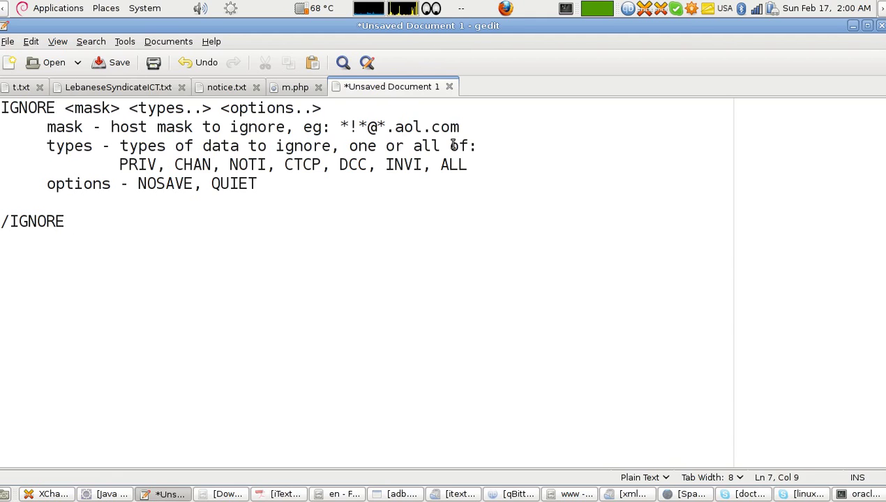
pyautogui.moveTo(458, 129); pyautogui.dragTo(339, 130)
pyautogui.click(331, 128)
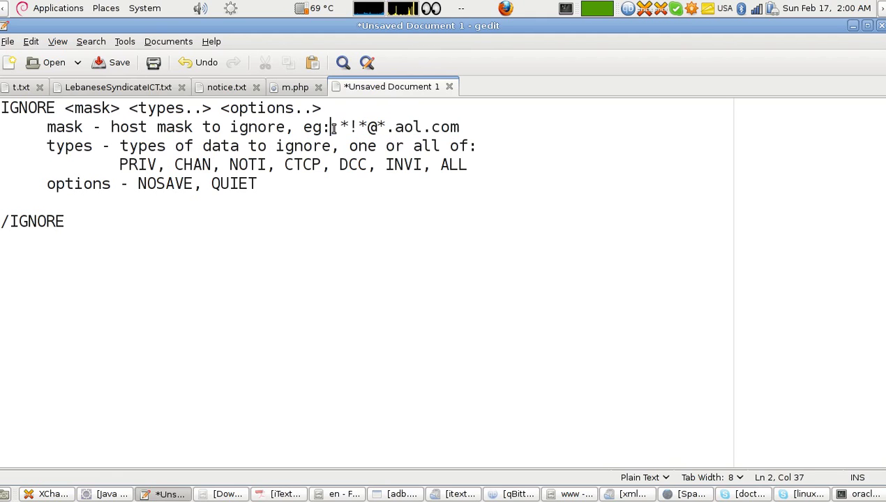
pyautogui.write('*')
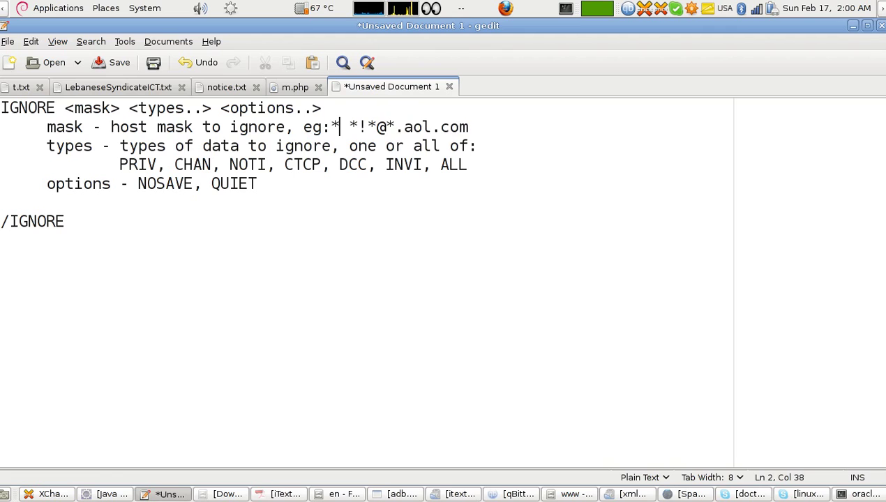
pyautogui.press('BackSpace')
pyautogui.press('Down')
pyautogui.press('Down')
pyautogui.press('Down')
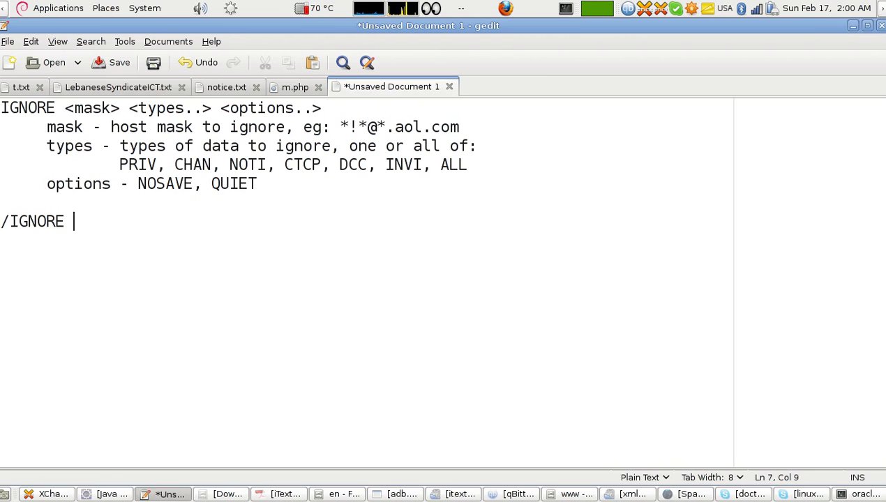
pyautogui.write('*')
pyautogui.write('!*')
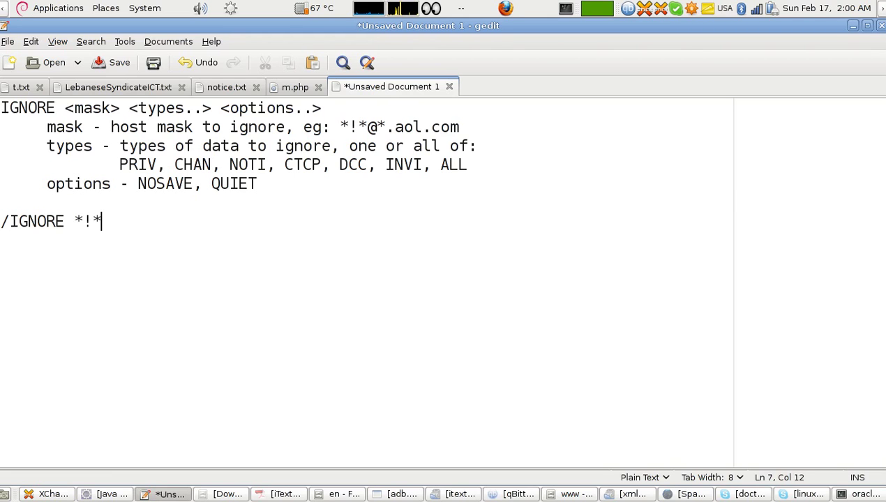
pyautogui.write('@')
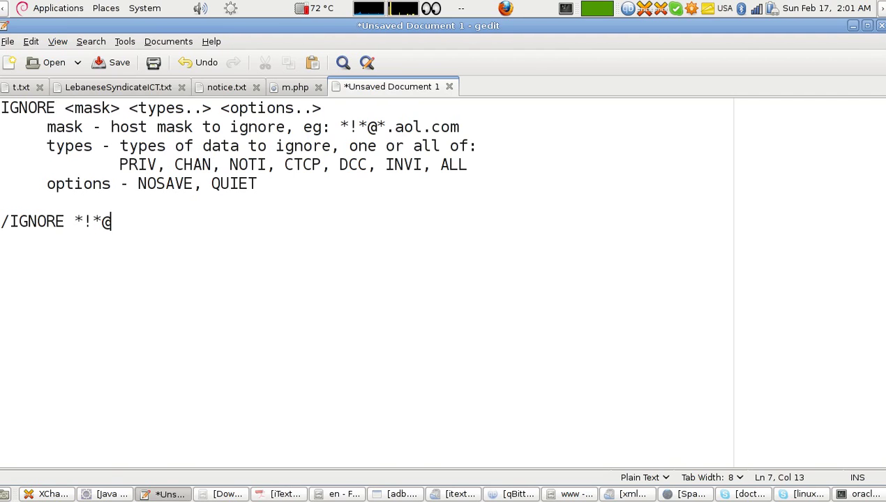
pyautogui.write('*')
pyautogui.write('PI')
pyautogui.press('BackSpace')
pyautogui.write('R')
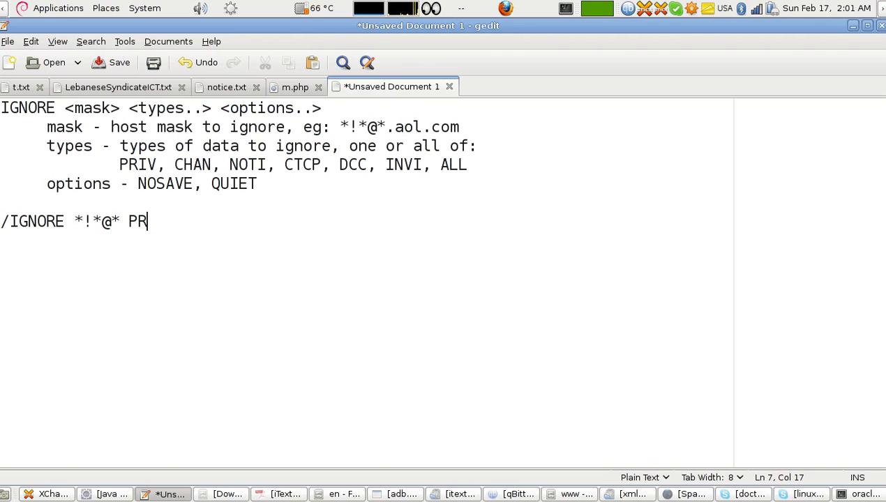
pyautogui.write('IV')
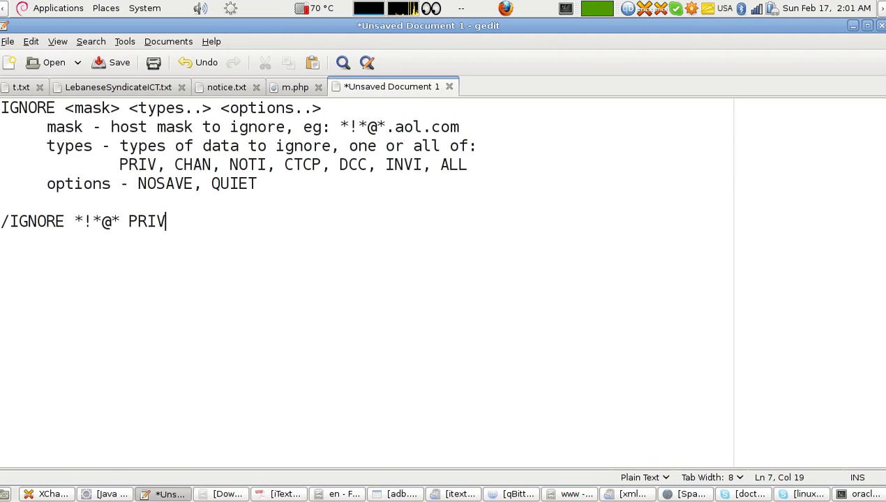
pyautogui.write(',')
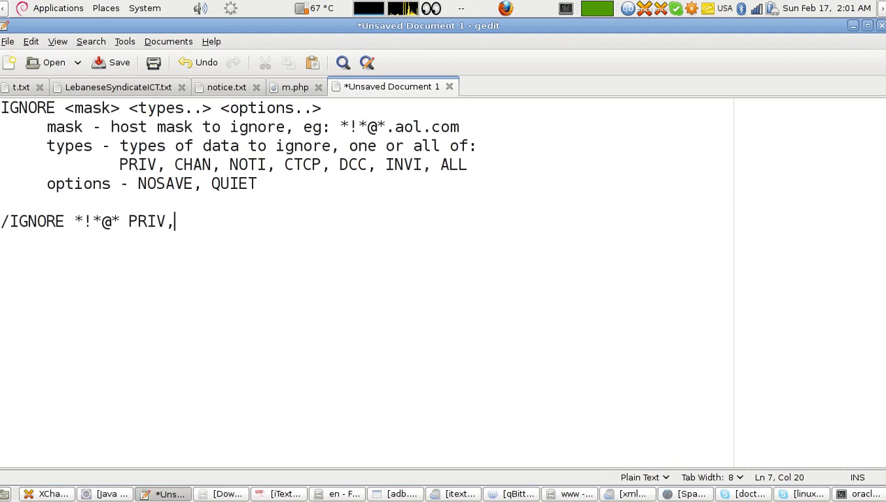
# Point out the CTCP and DCC types, then replace PRIV, with ALL on the command line.
pyautogui.tripleClick(306, 158)
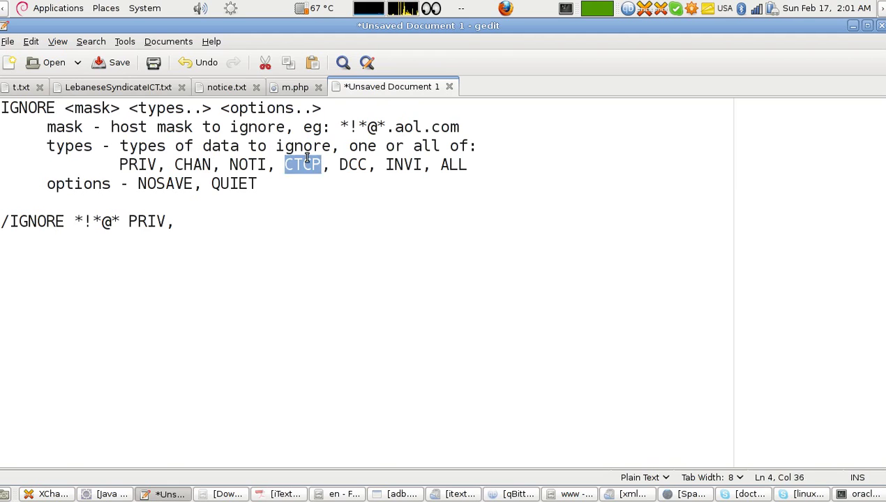
pyautogui.click(305, 158)
pyautogui.doubleClick(305, 158)
pyautogui.click(307, 158)
pyautogui.doubleClick(307, 158)
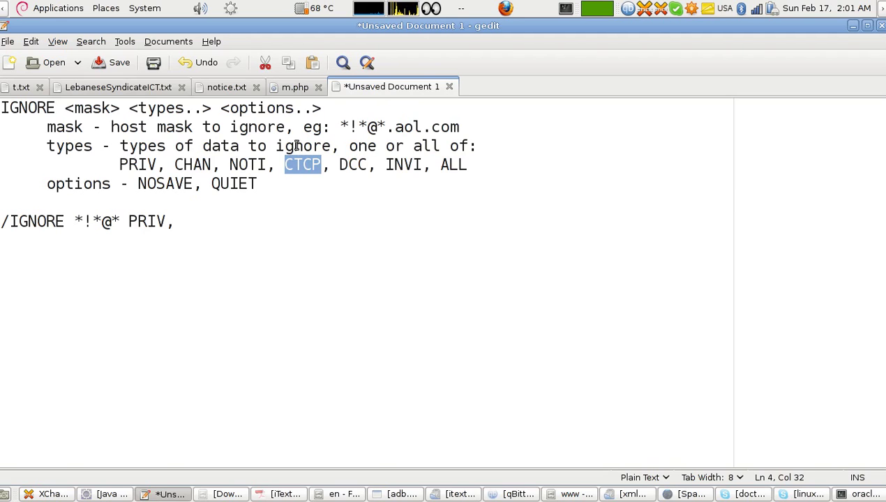
pyautogui.doubleClick(344, 167)
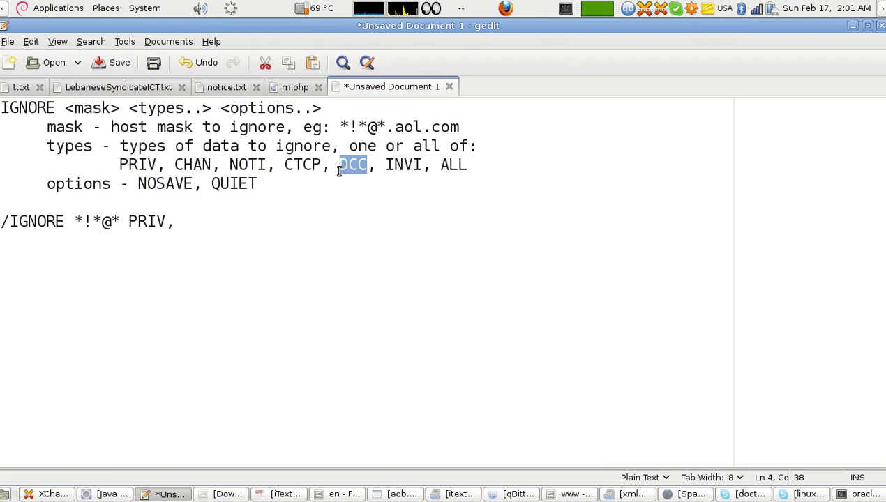
pyautogui.click(325, 185)
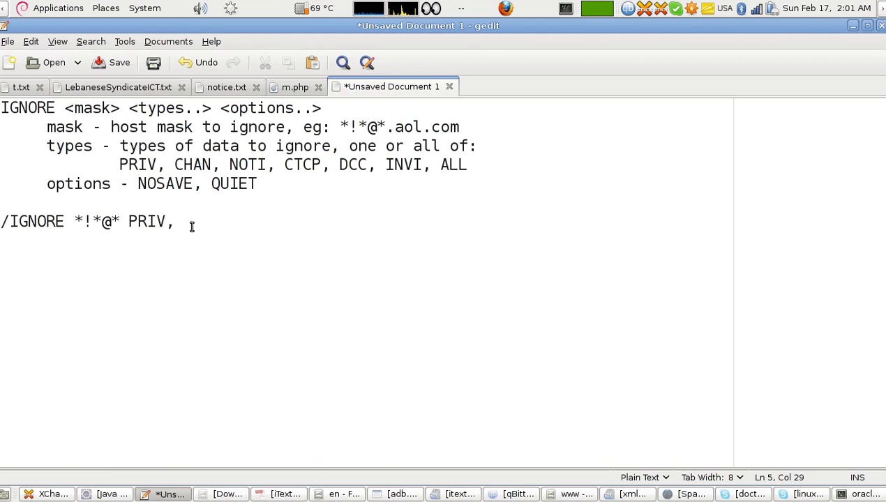
pyautogui.moveTo(172, 222); pyautogui.dragTo(128, 221)
pyautogui.write('ALL')
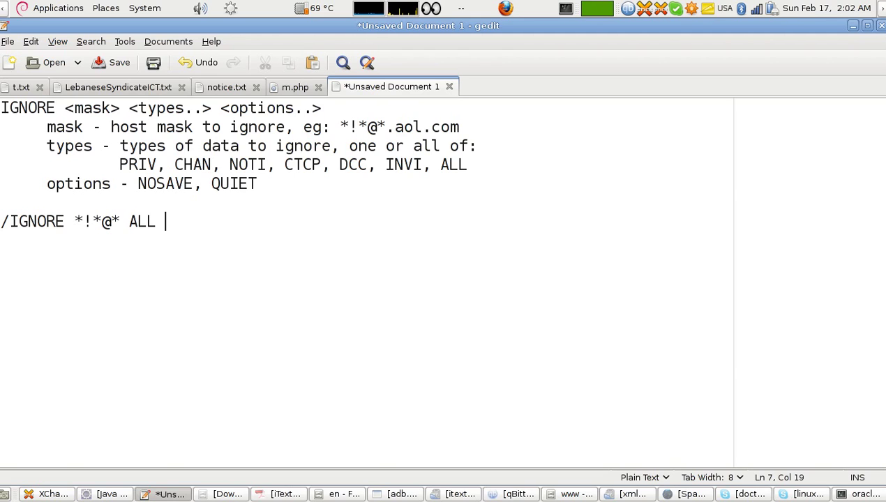
# Point out the CHAN type, then replace ALL with PRIV,CTCP on the command line.
pyautogui.click(205, 164)
pyautogui.doubleClick(206, 164)
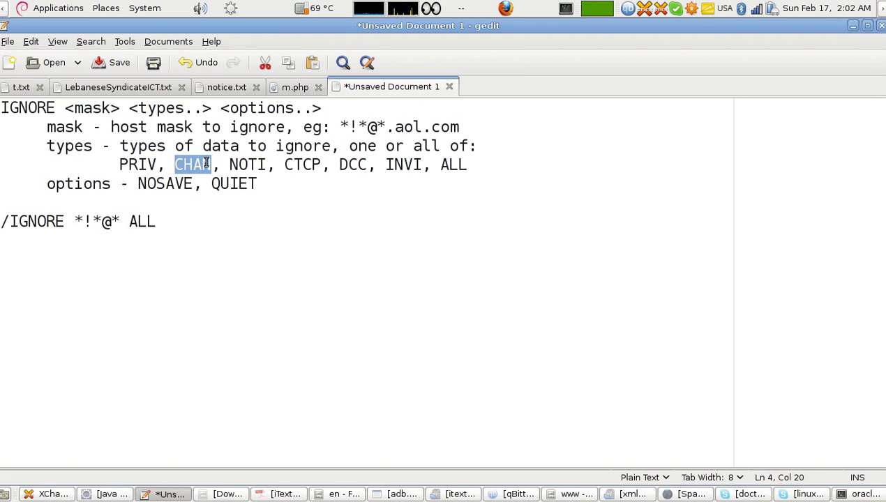
pyautogui.click(151, 225)
pyautogui.doubleClick(151, 225)
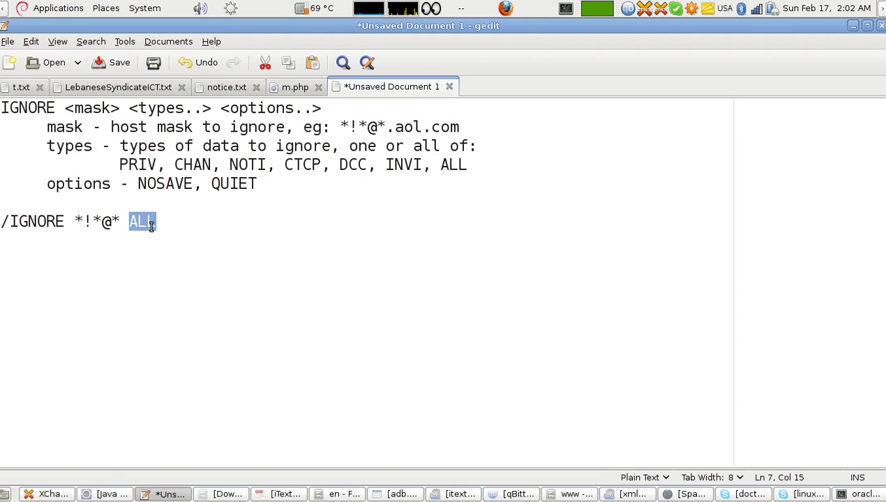
pyautogui.write('PRIV')
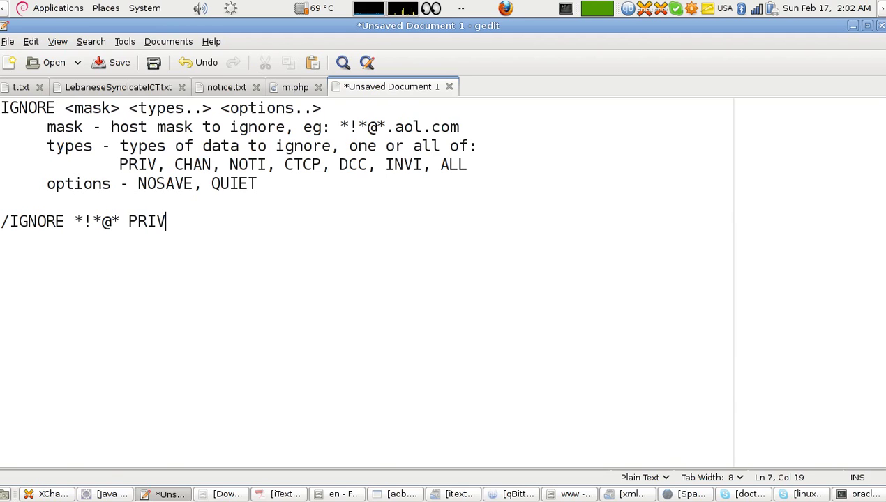
pyautogui.write(',')
pyautogui.write('CTC')
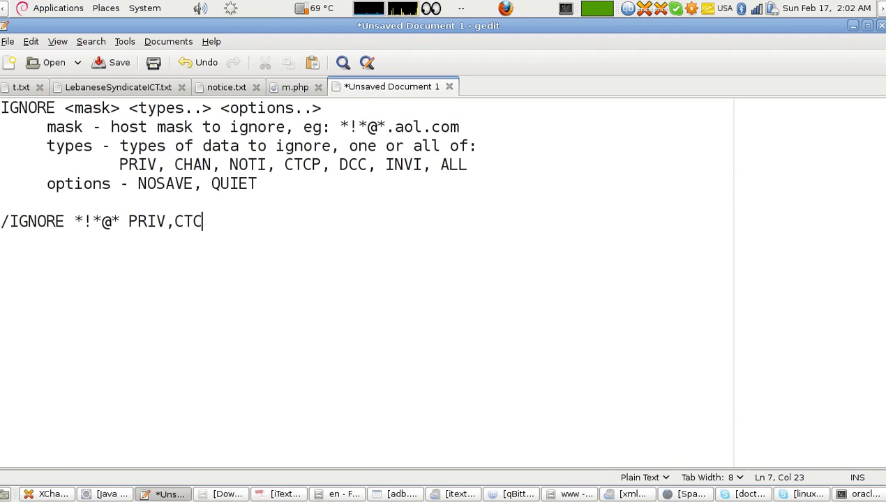
pyautogui.write('P')
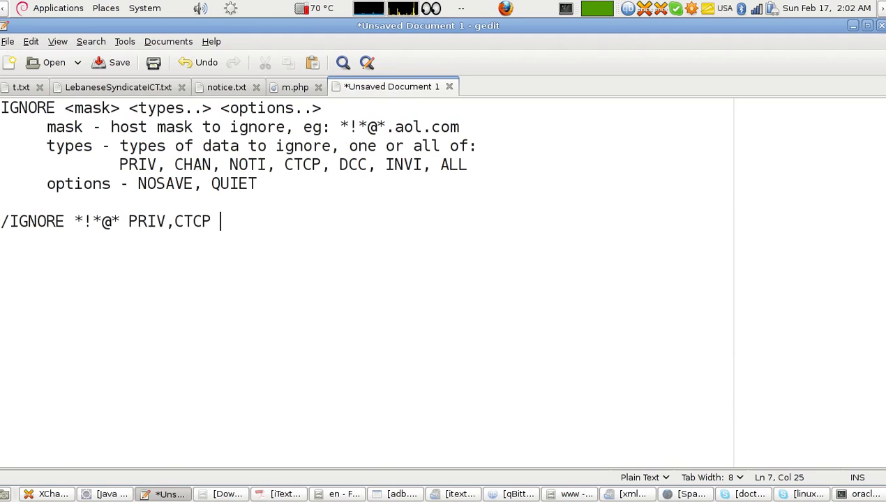
# Append QUIET, fixing typos, and select the finished /IGNORE *!*@* PRIV,CTCP QUIET line.
pyautogui.write('Q')
pyautogui.write('EI')
pyautogui.press('BackSpace')
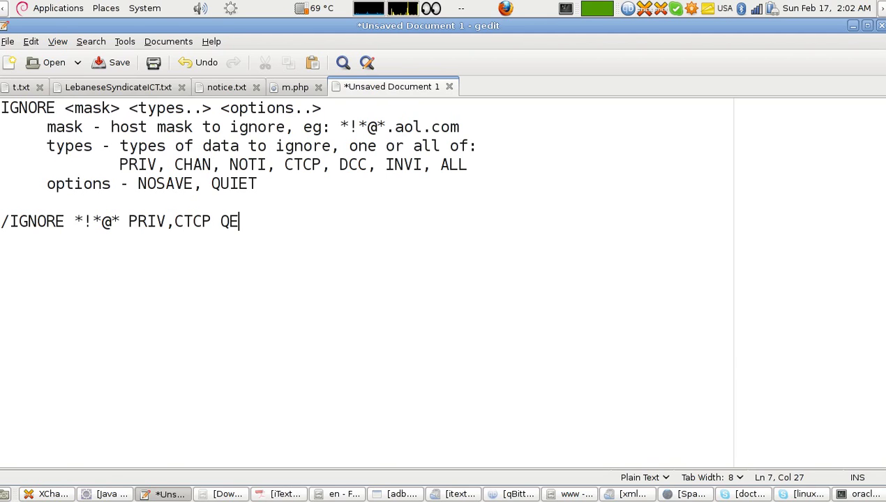
pyautogui.write('IET')
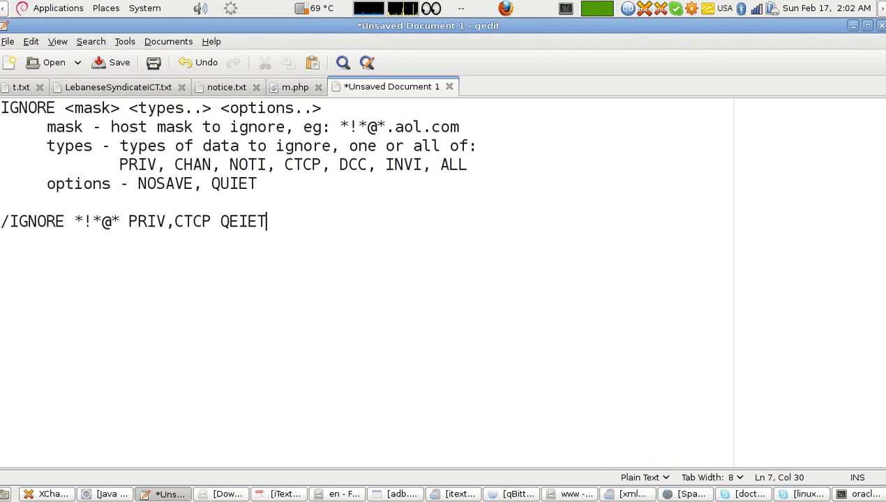
pyautogui.click(247, 221)
pyautogui.press('Left')
pyautogui.press('BackSpace')
pyautogui.write('U')
pyautogui.moveTo(300, 210)
pyautogui.mouseDown()
pyautogui.moveTo(237, 223)
pyautogui.moveTo(105, 210)
pyautogui.mouseUp()
pyautogui.moveTo(272, 221); pyautogui.dragTo(3, 223)
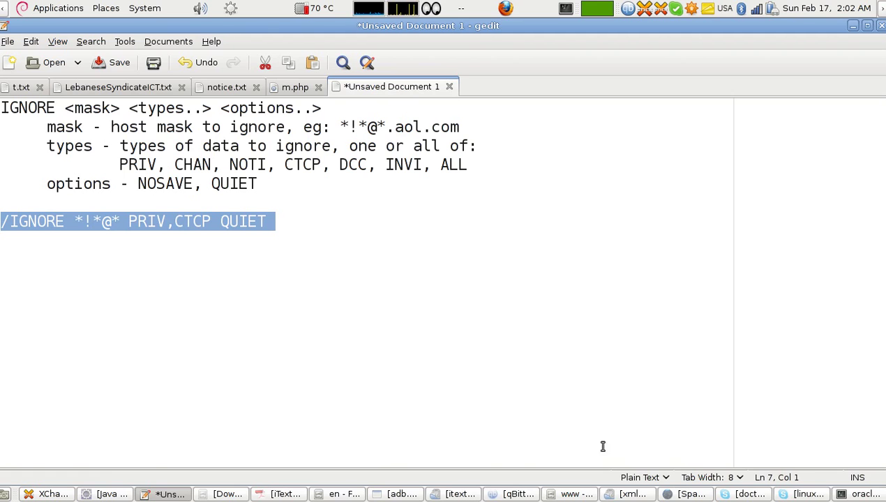
pyautogui.click(66, 494)
# Open the ignore list, which shows only CTCP ignored for *!*@*.
pyautogui.middleClick(166, 455)
pyautogui.press('Return')
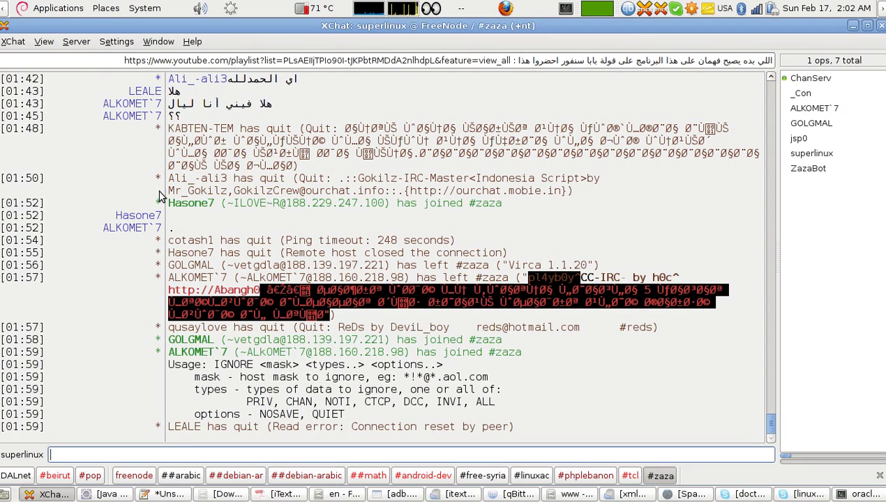
pyautogui.click(157, 44)
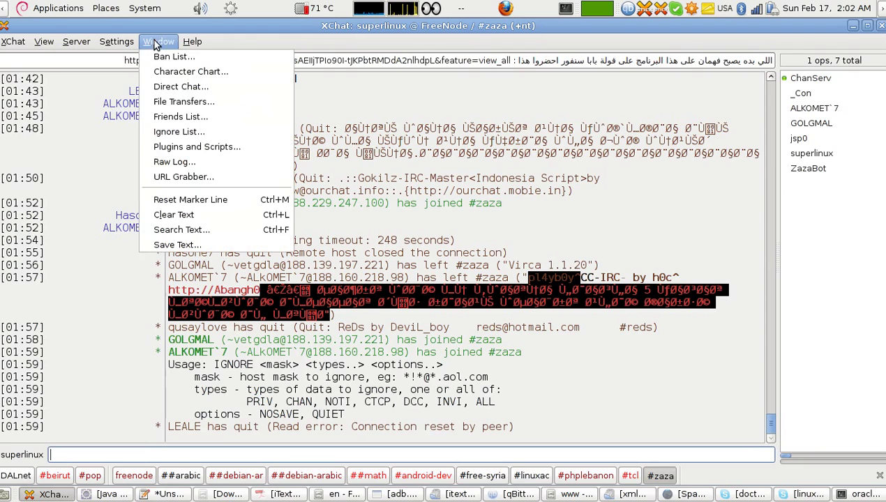
pyautogui.click(173, 133)
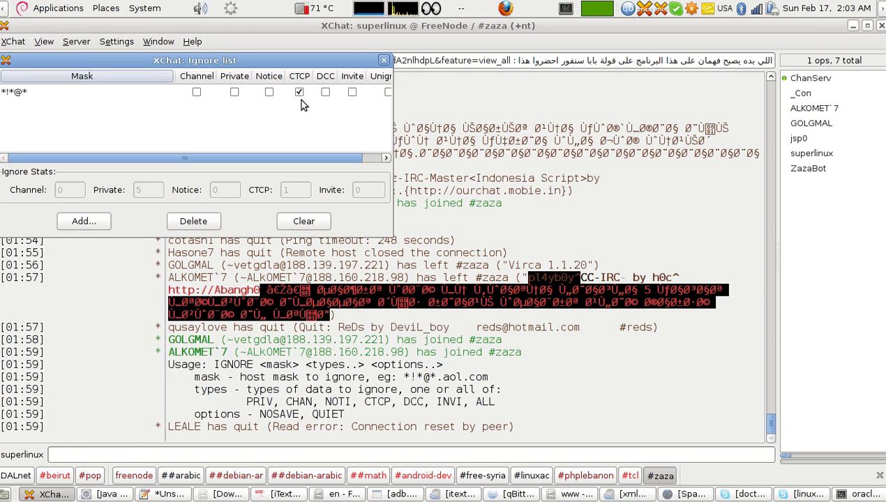
# Close the ignore list and enter /IGNORE *!*@* PRIV,CTCP QUIET in the input line.
pyautogui.click(384, 60)
pyautogui.write('/IGNORE *!*@* PRIV,CTCP QUIET')
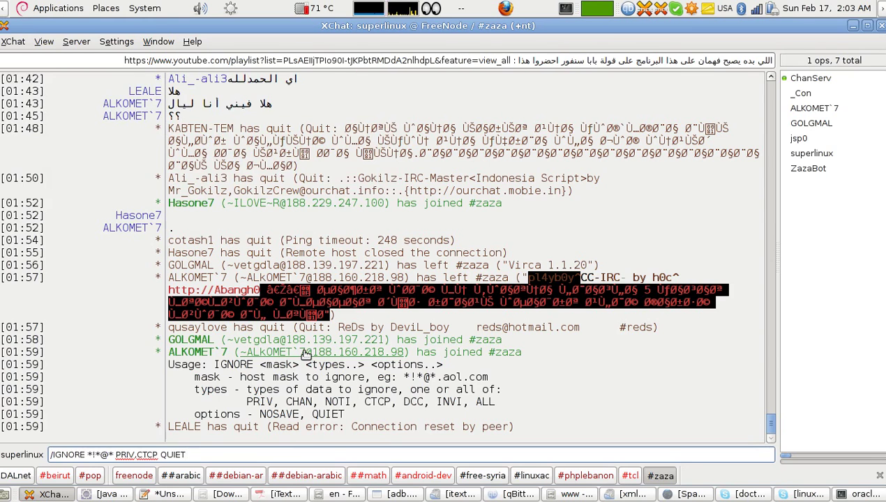
# Send the IGNORE command, then recall it, remove the comma, and clear it unsent.
pyautogui.press('Return')
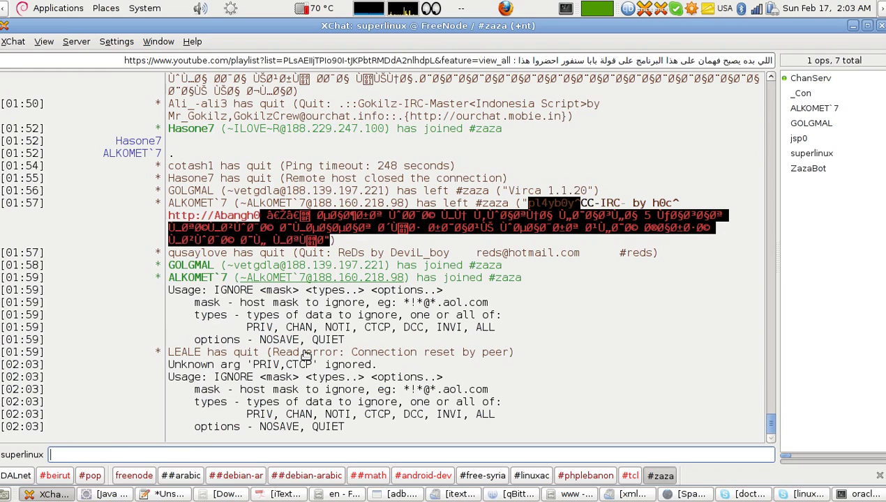
pyautogui.press('Up')
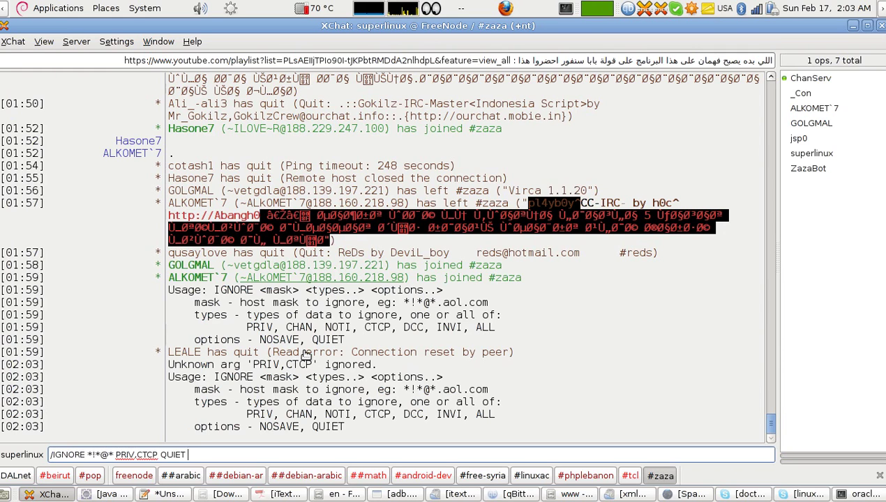
pyautogui.press('BackSpace')
pyautogui.press('Left')
pyautogui.press('Left')
pyautogui.press('Left')
pyautogui.press('BackSpace')
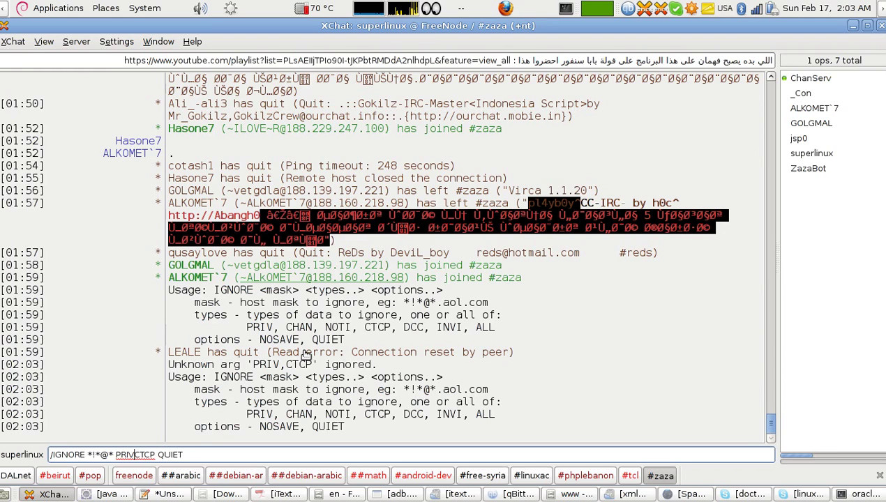
pyautogui.press('Down')
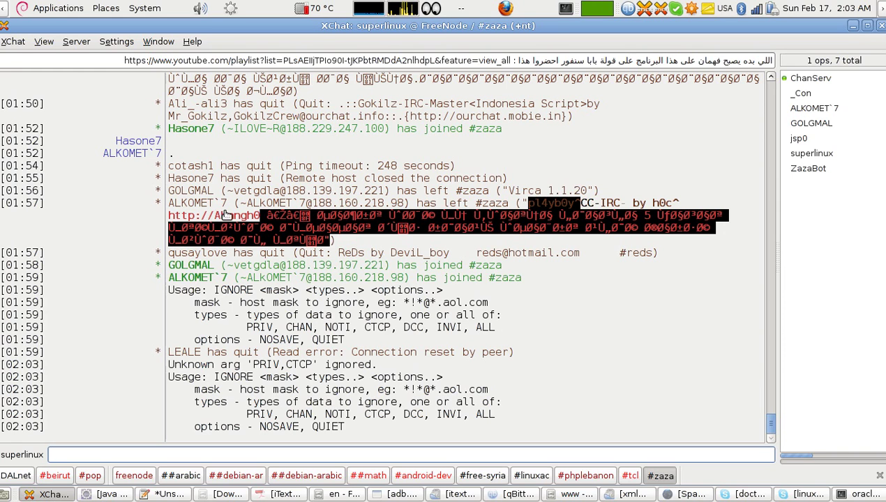
# Check the ignore list showing *!*@* ignored for both Private and CTCP.
pyautogui.click(158, 43)
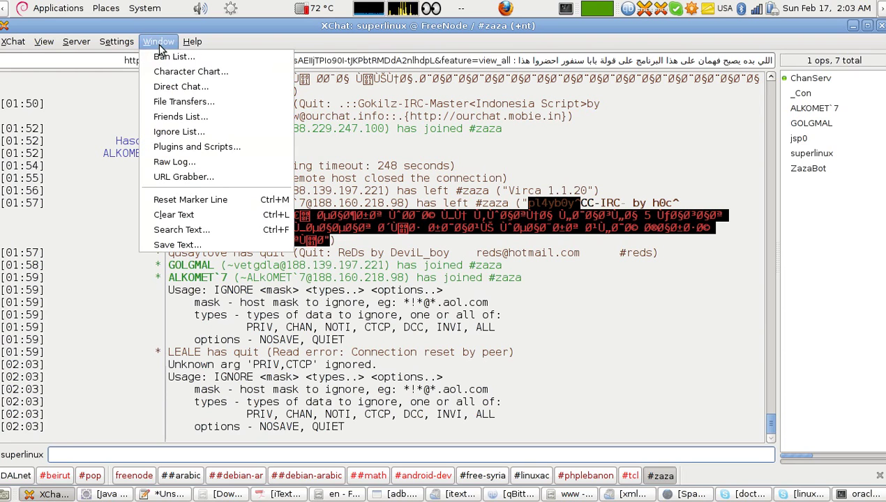
pyautogui.click(172, 130)
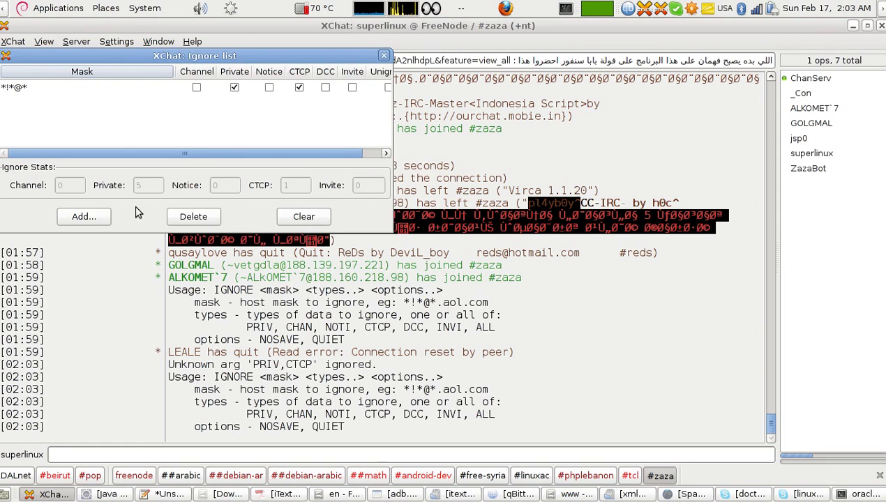
pyautogui.click(383, 55)
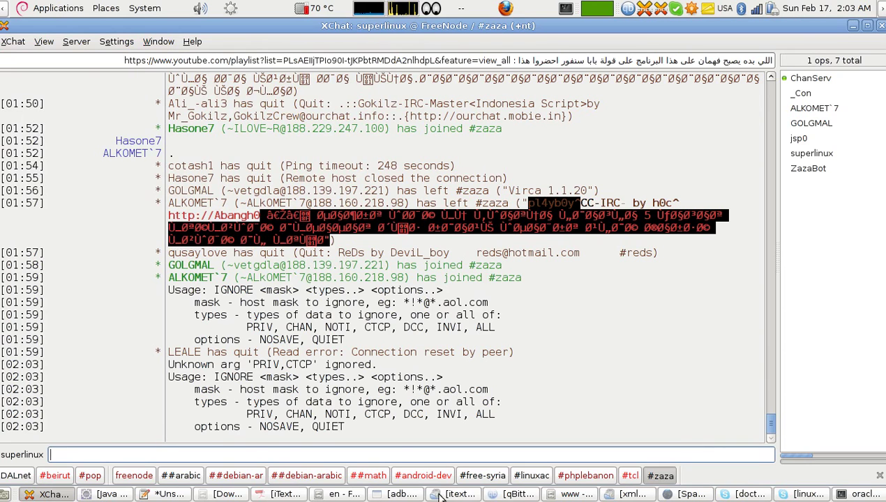
# In the gedit notes, replace the comma between PRIV and CTCP with a space.
pyautogui.click(170, 494)
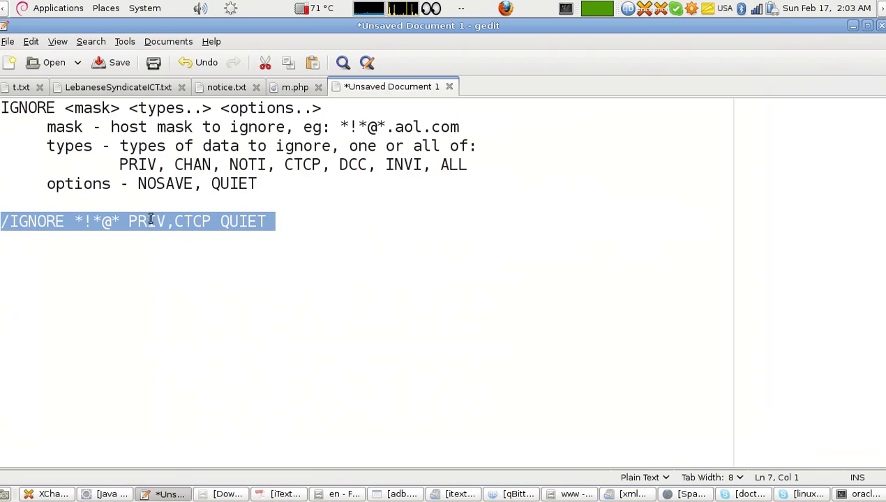
pyautogui.click(175, 221)
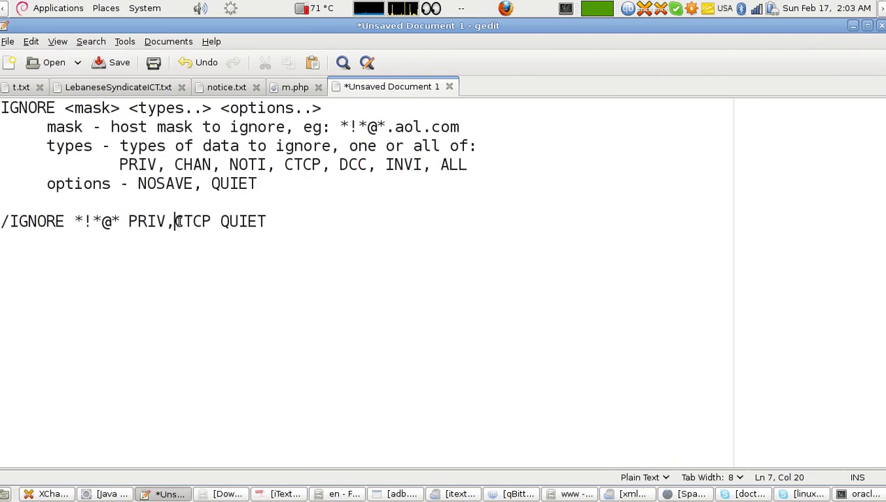
pyautogui.press('BackSpace')
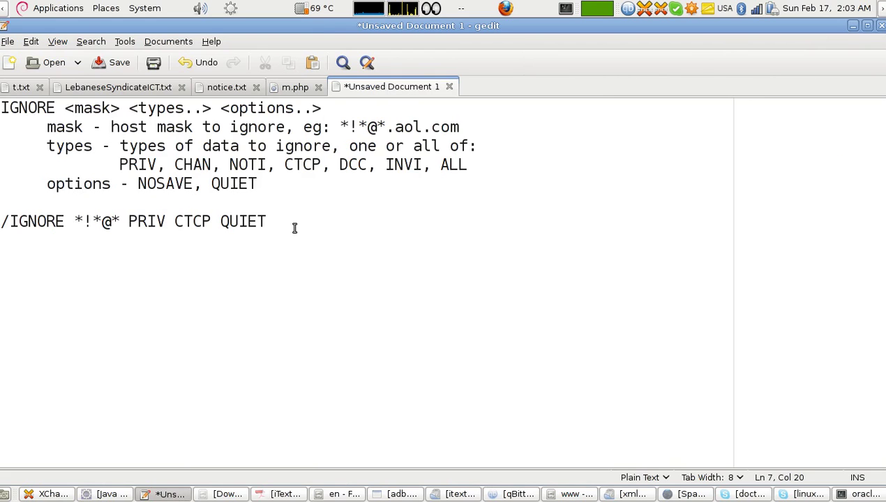
# Highlight the PRIV CTCP types and the NOSAVE and QUIET options, then return to XChat.
pyautogui.moveTo(127, 222); pyautogui.dragTo(210, 217)
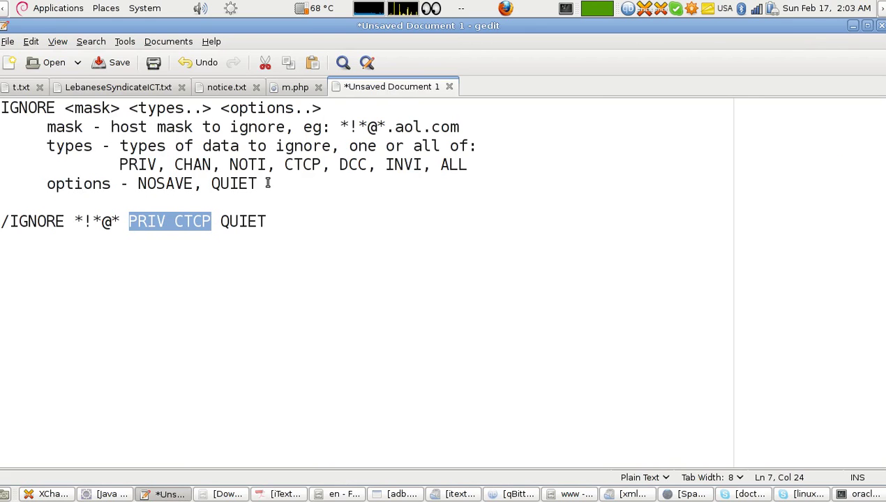
pyautogui.moveTo(265, 183); pyautogui.dragTo(139, 184)
pyautogui.click(138, 184)
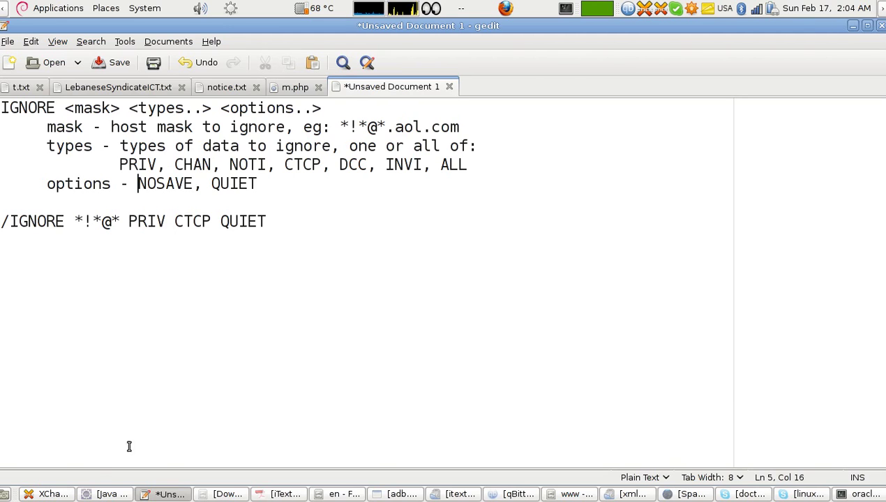
pyautogui.click(52, 496)
# Paste /IGNORE *!*@* PRIV CTCP QUIET into the chat line, then erase it unsent.
pyautogui.write('/IGNORE *!*@* PRIV CTCP QUIET')
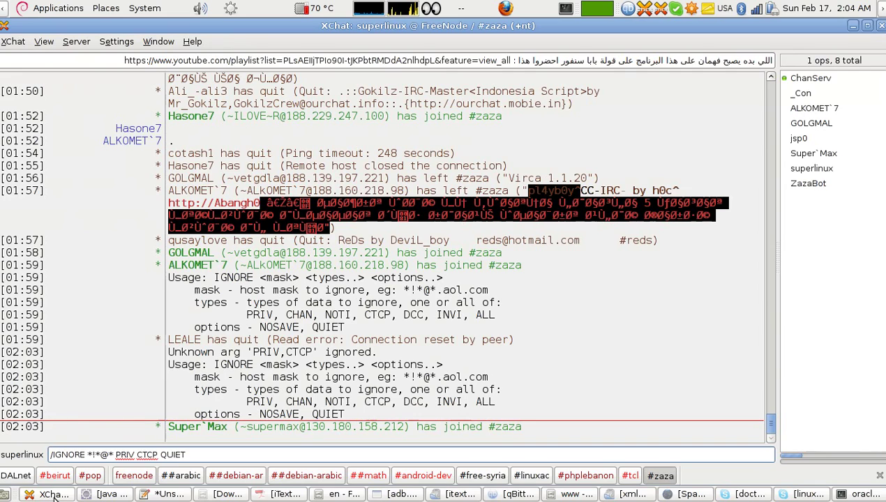
pyautogui.press('Left')
pyautogui.press('Left')
pyautogui.press('Left')
pyautogui.press('BackSpace')
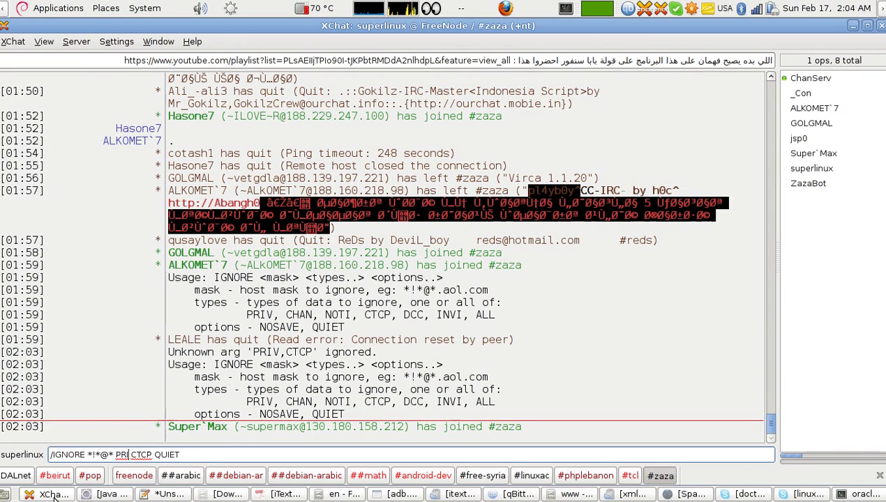
pyautogui.press('BackSpace')
pyautogui.press('BackSpace')
pyautogui.press('BackSpace')
pyautogui.hotkey('ctrl', 'a')
pyautogui.press('BackSpace')
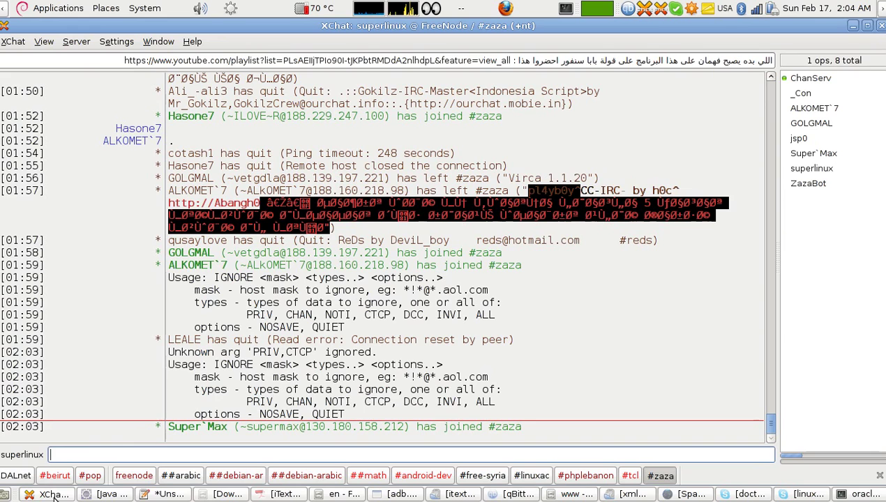
# Recheck the ignore list, now blocking only CTCP for *!*@*, and bring gedit forward.
pyautogui.click(158, 43)
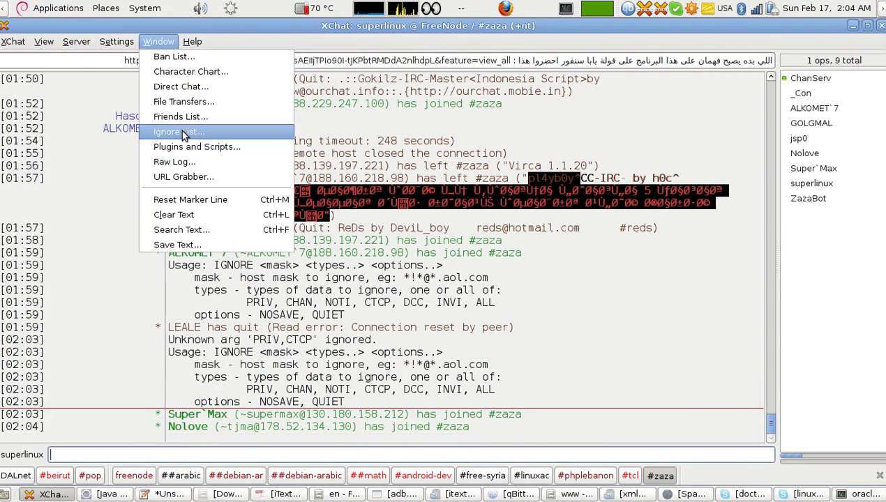
pyautogui.click(181, 130)
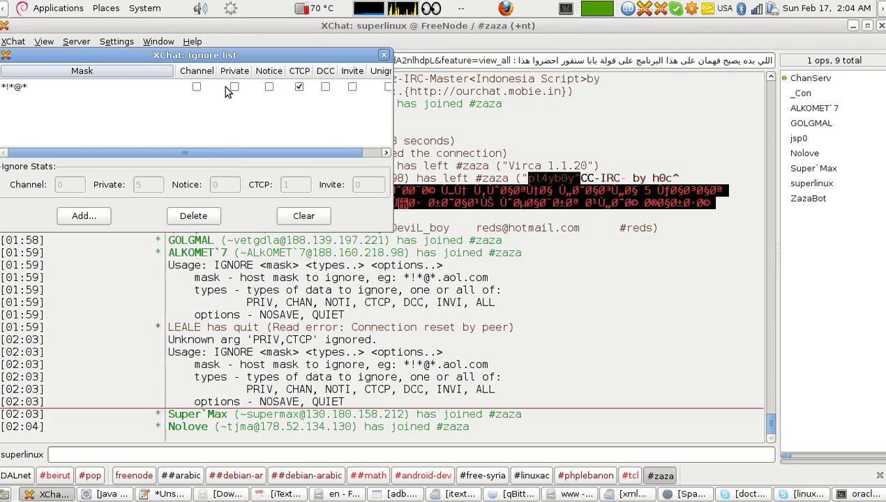
pyautogui.click(383, 54)
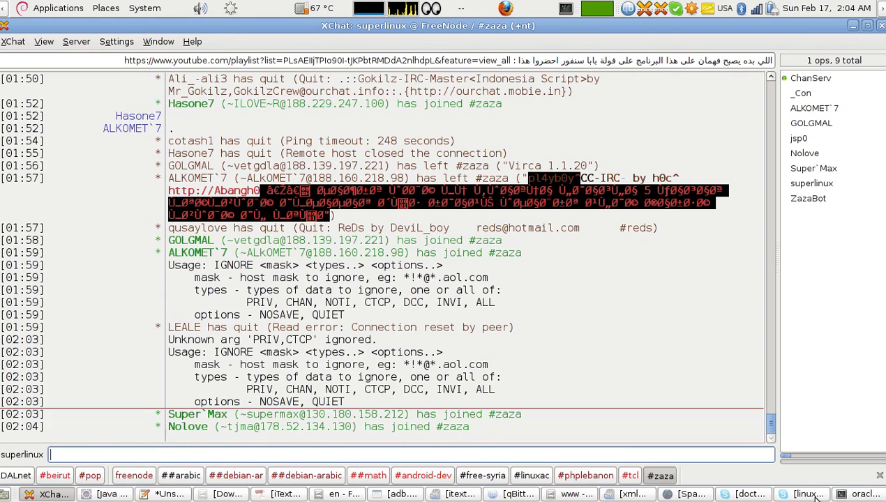
pyautogui.click(177, 491)
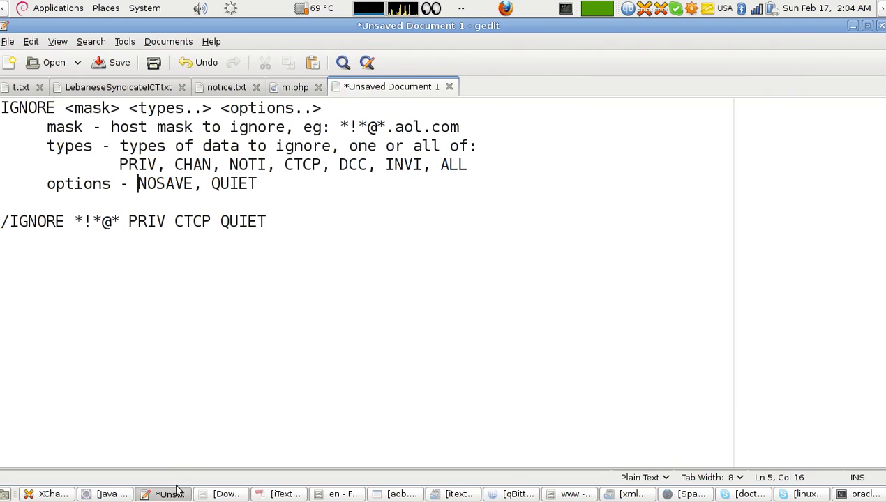
# Highlight the INVI type in the gedit notes, then minimise gedit to reveal #zaza.
pyautogui.click(157, 495)
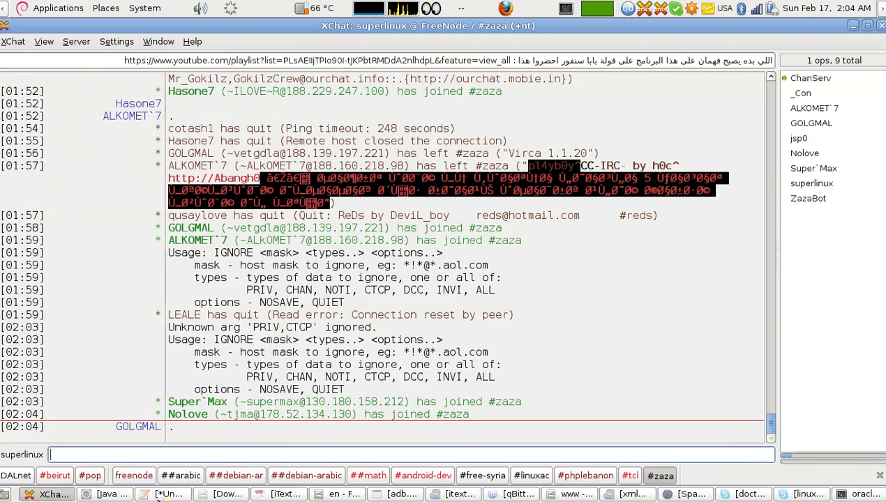
pyautogui.click(167, 494)
pyautogui.click(423, 165)
pyautogui.doubleClick(423, 164)
pyautogui.click(387, 163)
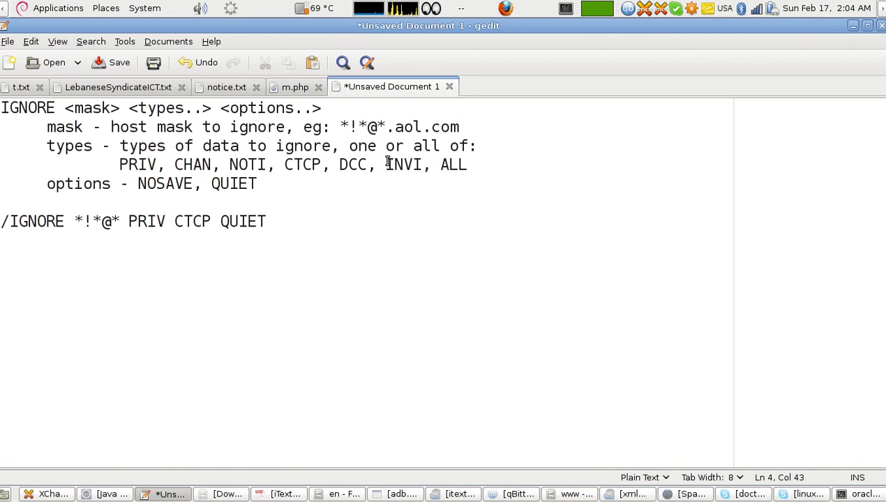
pyautogui.moveTo(388, 164); pyautogui.dragTo(422, 165)
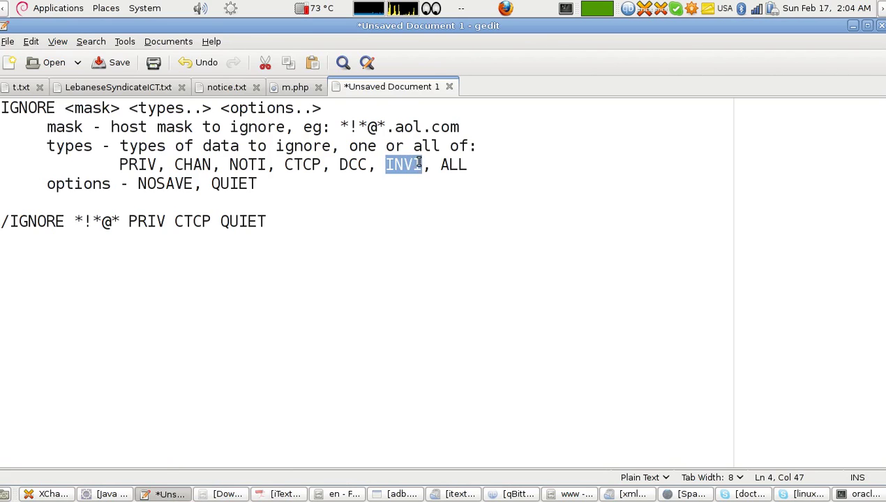
pyautogui.click(423, 165)
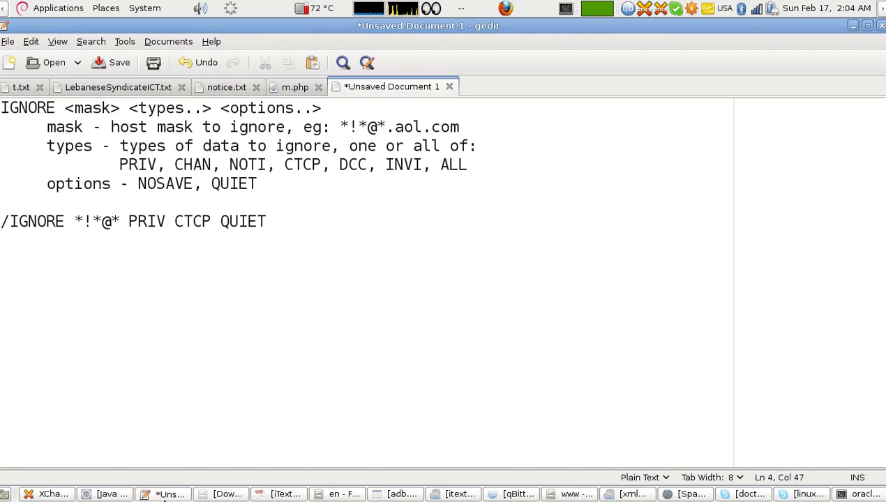
pyautogui.click(164, 494)
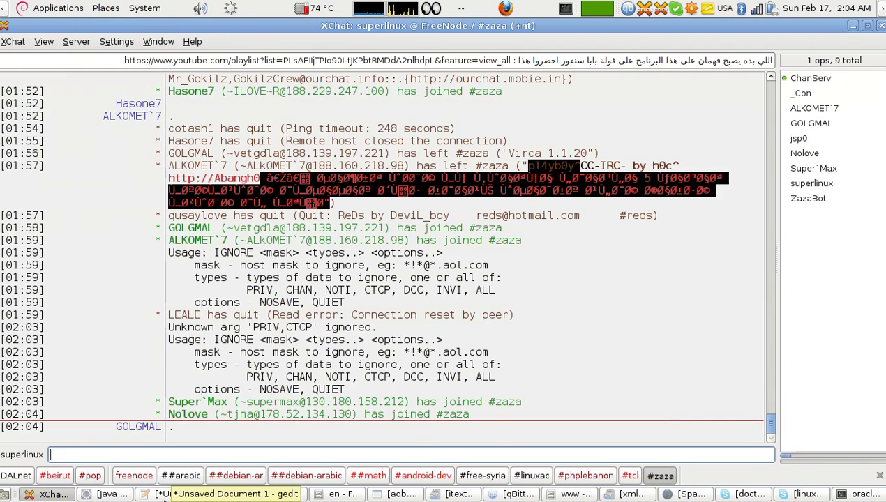